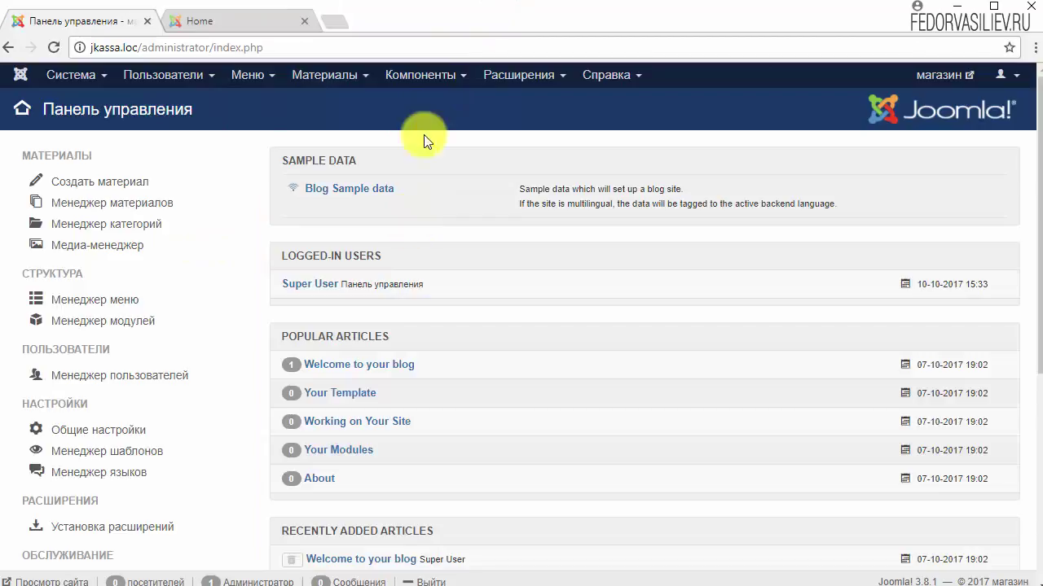
Open the Joomla extension installer and upload the JKassa installation package from the local folder.
click(497, 78)
mouse_move(513, 103)
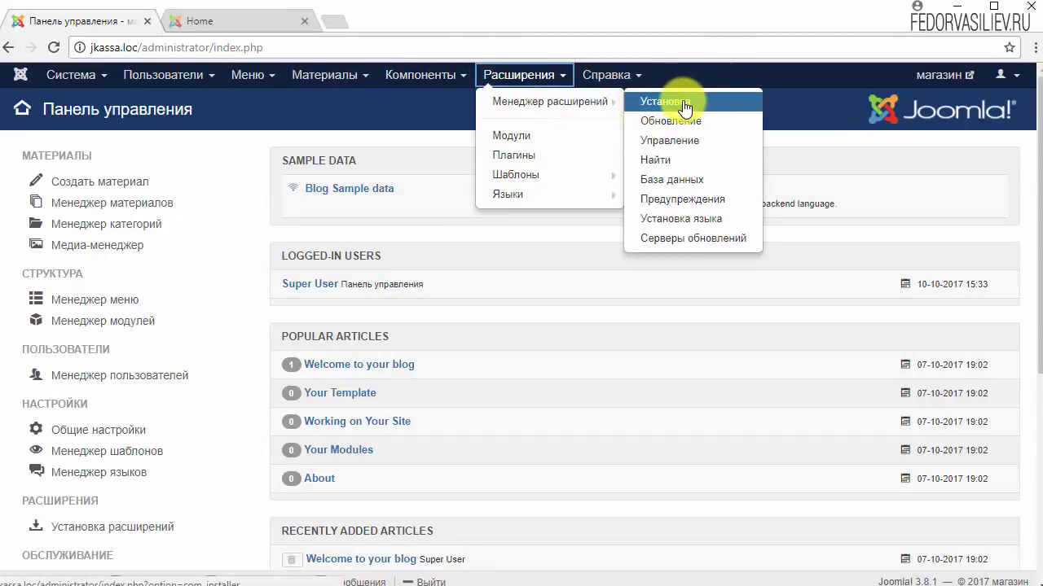
click(716, 104)
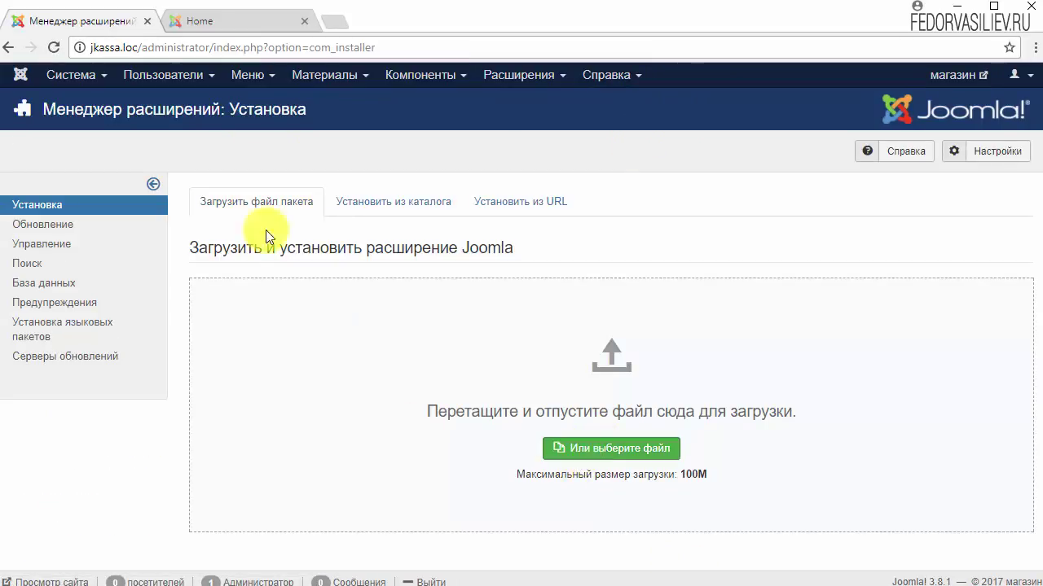
drag(57, 53, 427, 351)
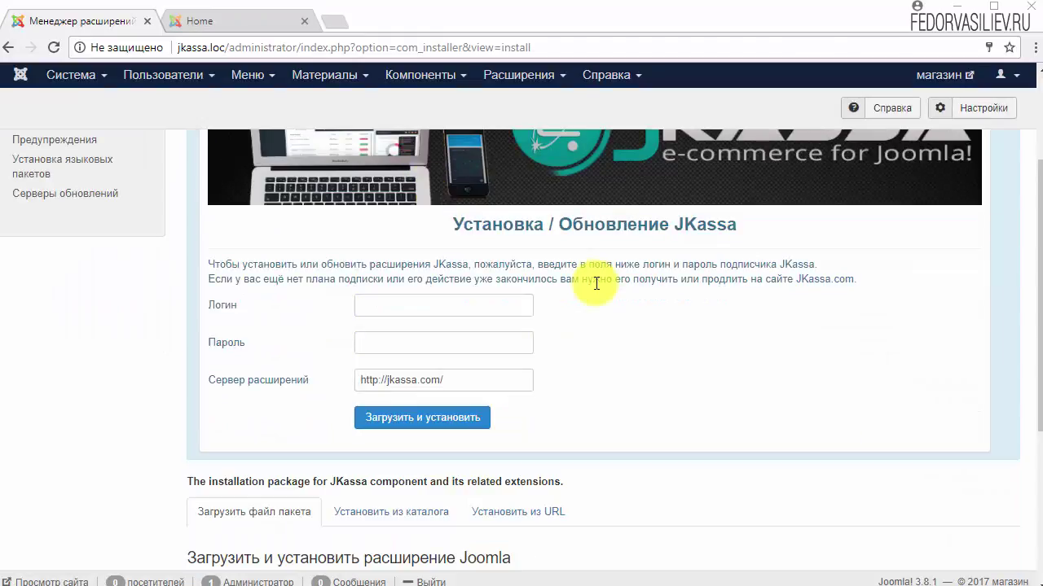
scroll(789, 301, down, 1)
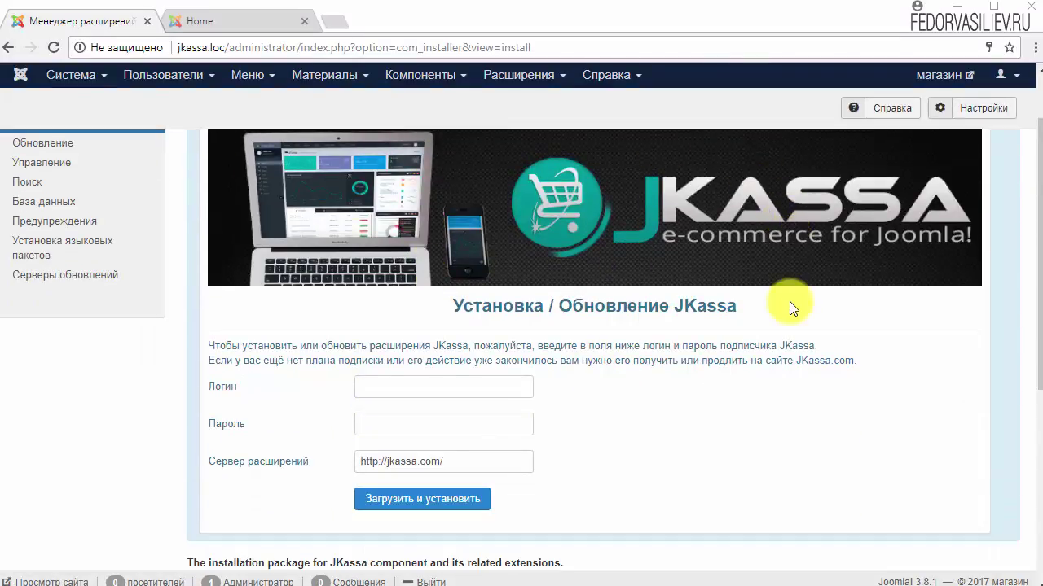
drag(207, 346, 820, 345)
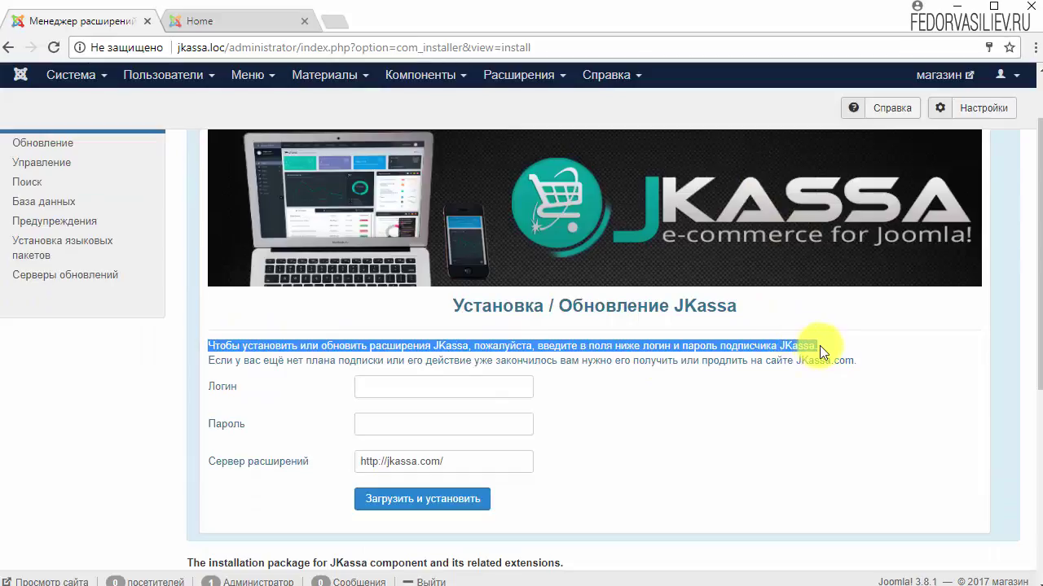
click(712, 365)
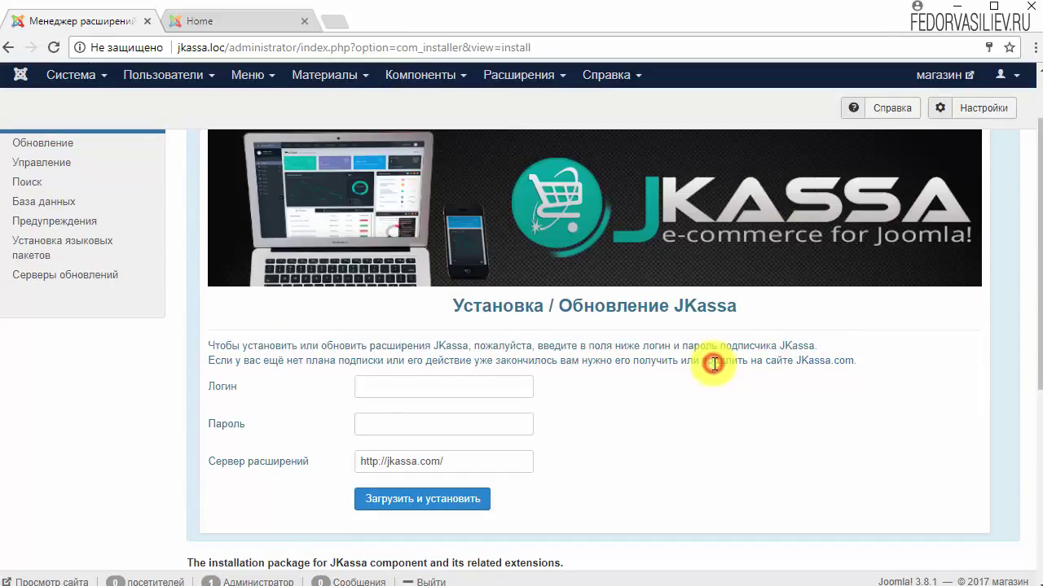
click(431, 396)
click(590, 401)
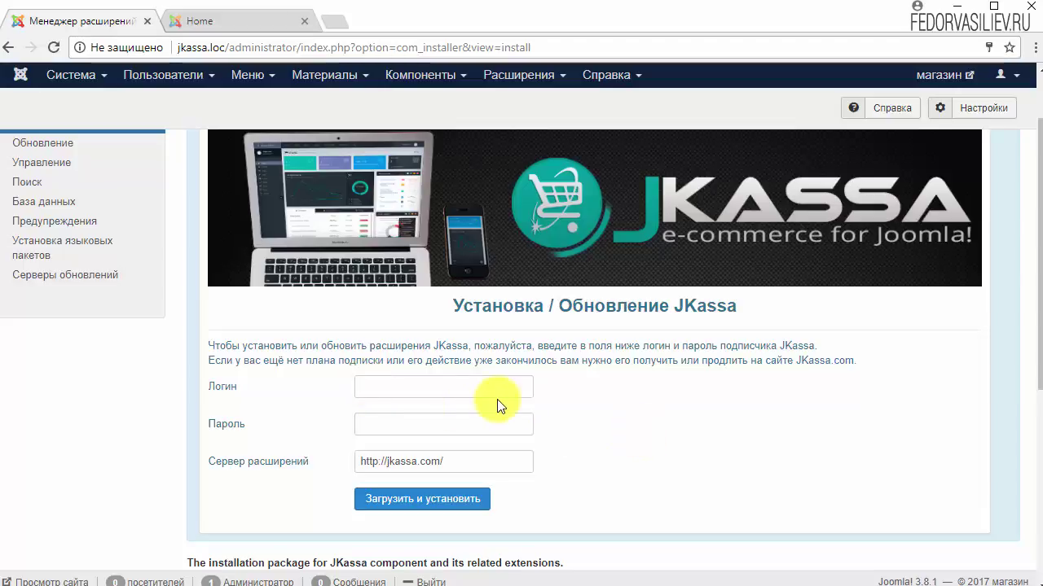
Paste the subscriber login and account password into the JKassa installation form.
click(361, 386)
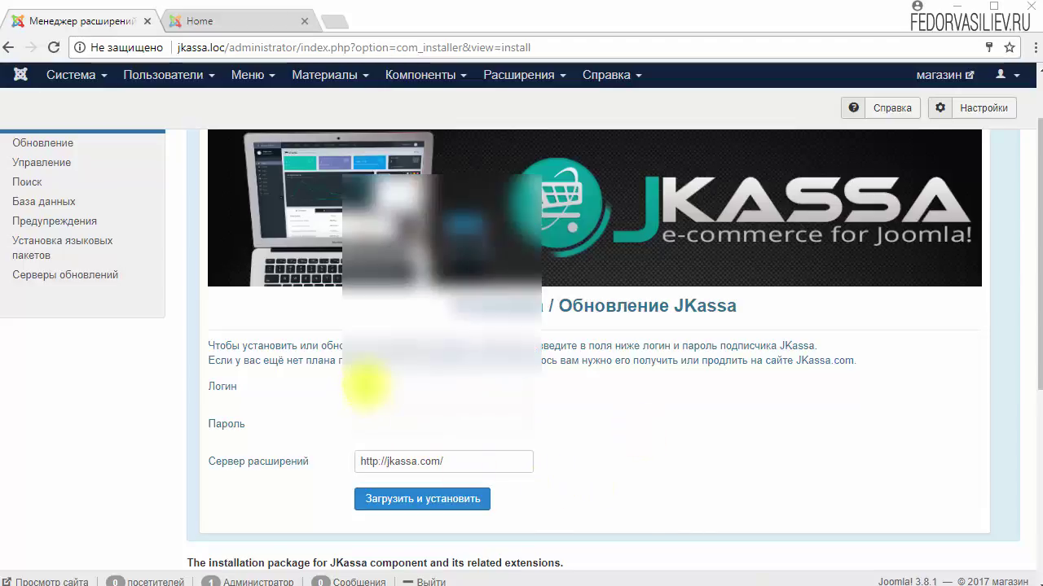
right_click(364, 386)
click(412, 487)
click(374, 434)
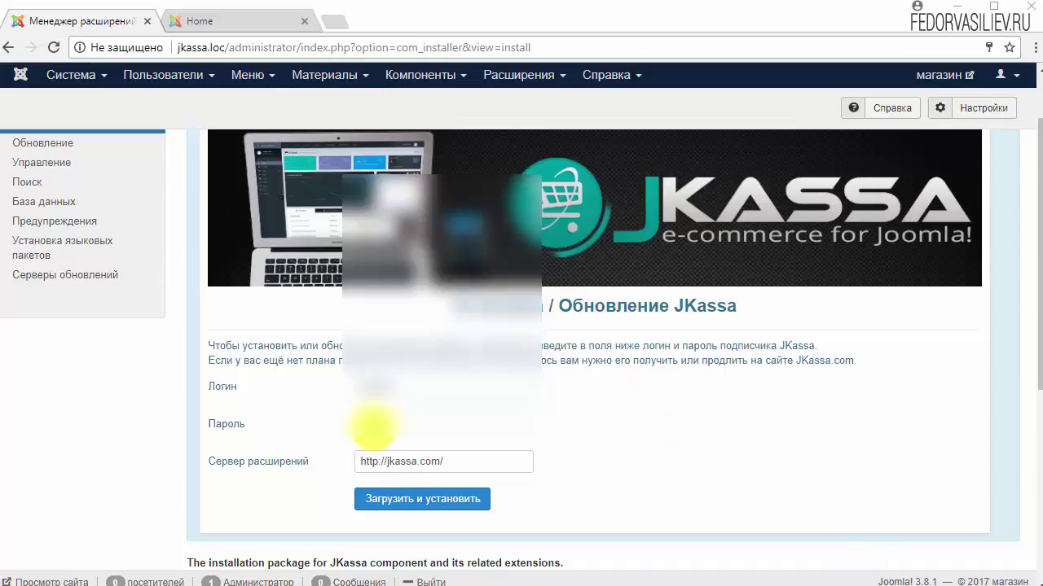
right_click(372, 425)
click(456, 527)
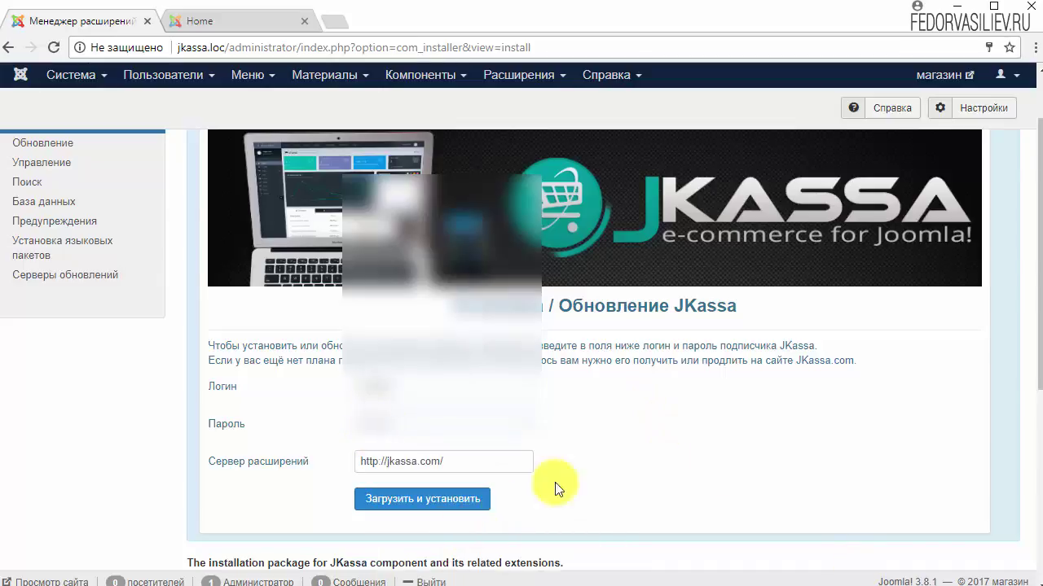
Download and install JKassa from the extension server, and dismiss the notification on its dashboard.
scroll(557, 489, down, 2)
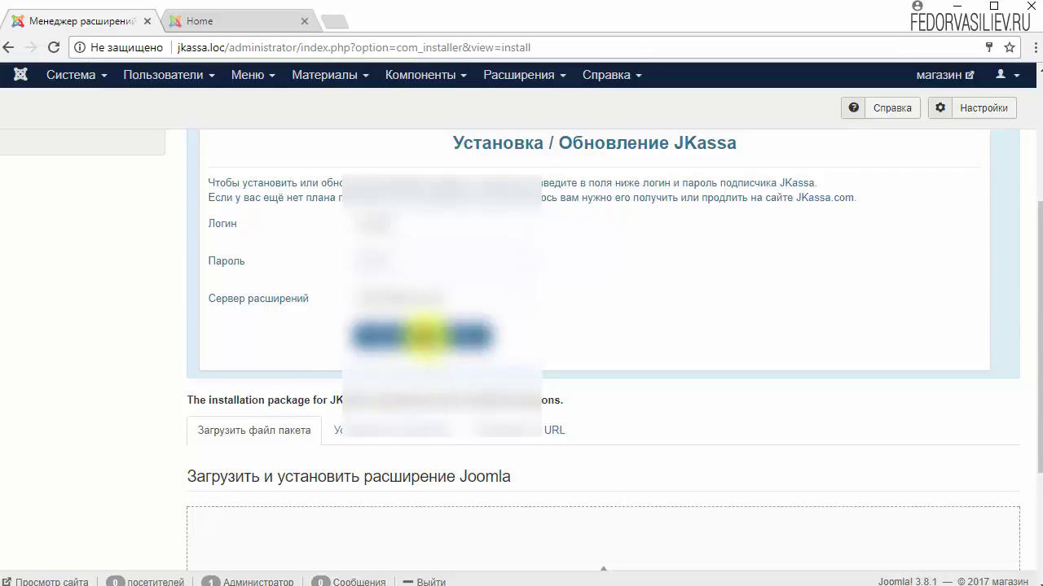
click(423, 335)
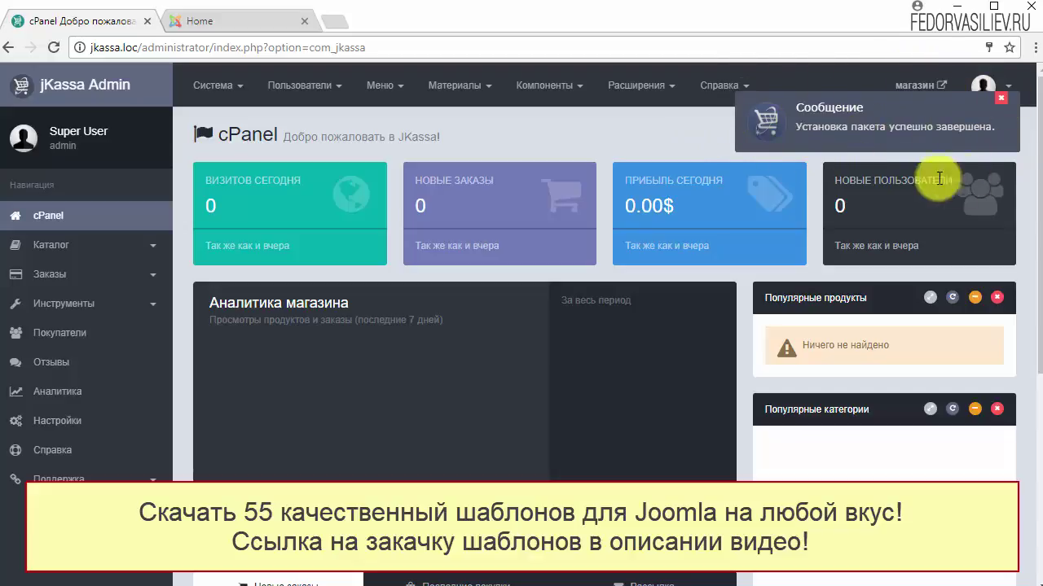
click(997, 101)
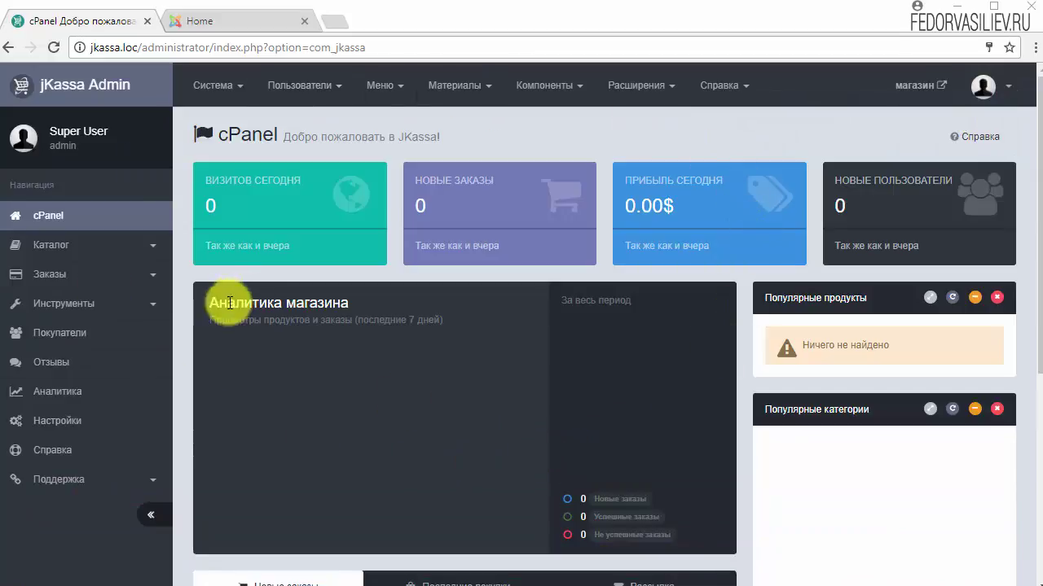
Examine the JKassa dashboard's statistics, store analytics and popular items, and its new orders, recent purchases and mailing lists.
drag(131, 81, 46, 70)
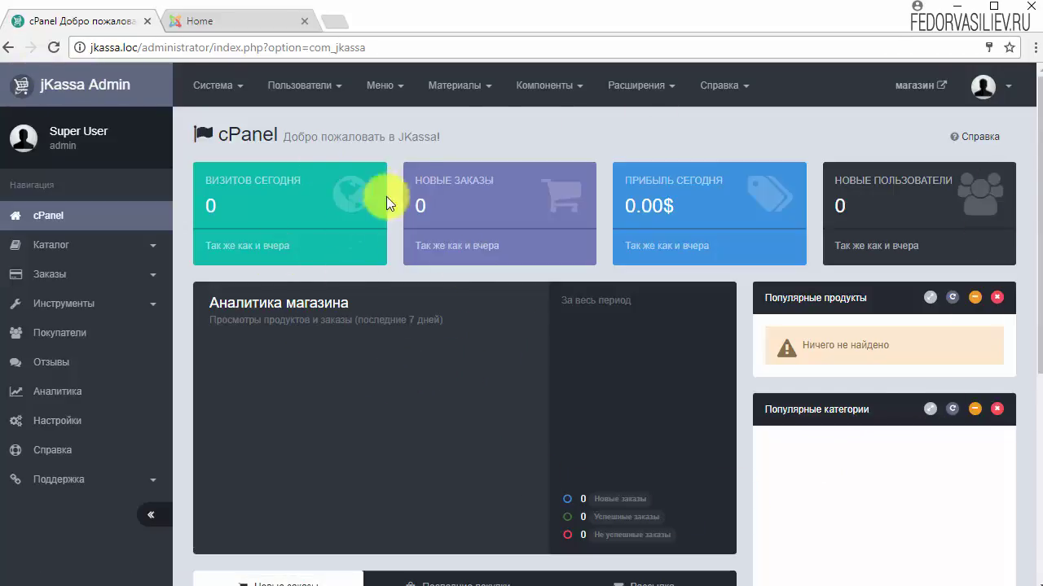
scroll(906, 334, down, 5)
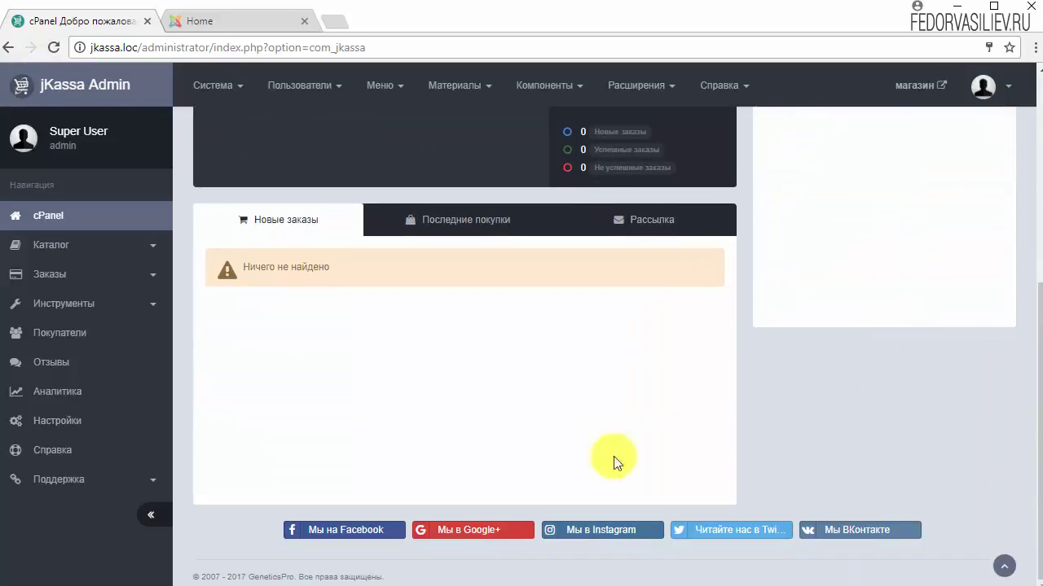
scroll(343, 349, up, 4)
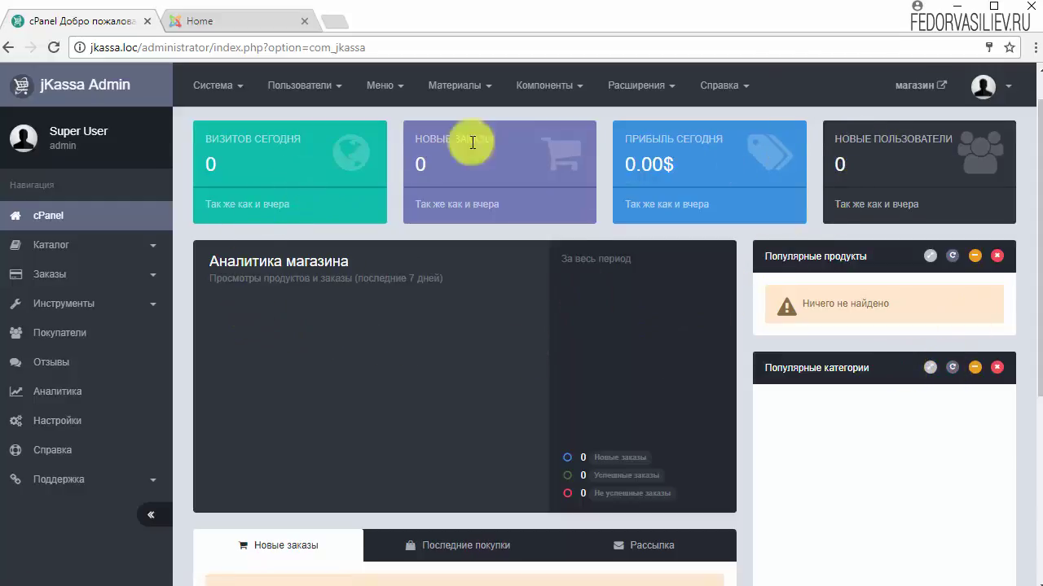
scroll(776, 345, down, 1)
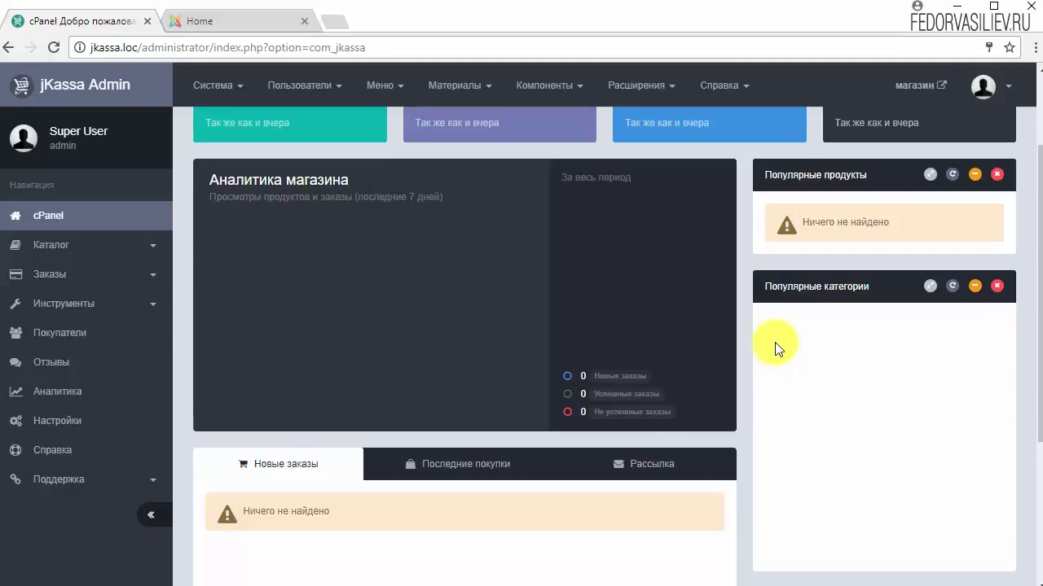
click(510, 461)
click(604, 461)
click(500, 461)
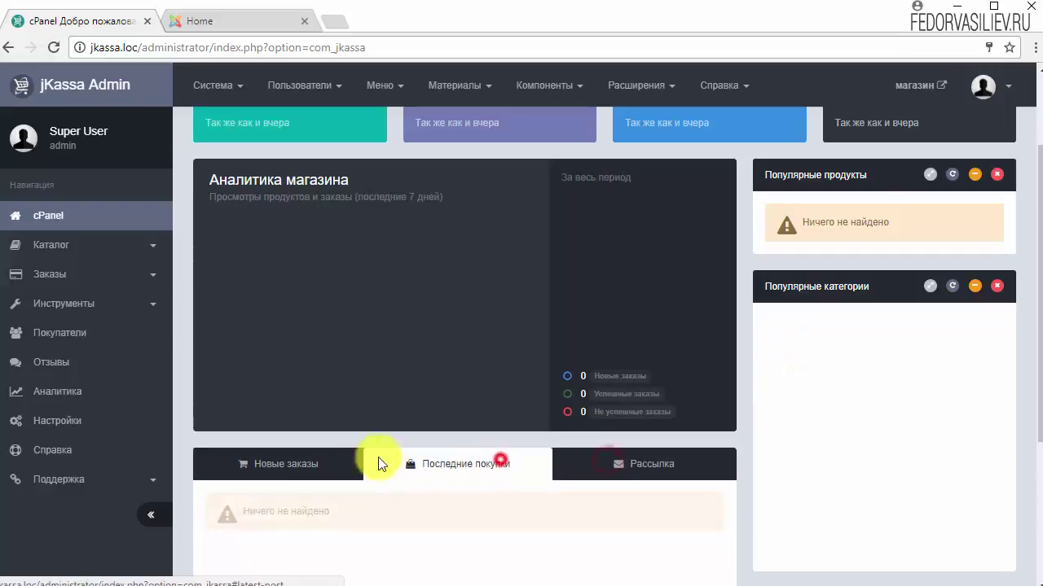
click(310, 461)
scroll(377, 346, down, 3)
scroll(366, 342, up, 5)
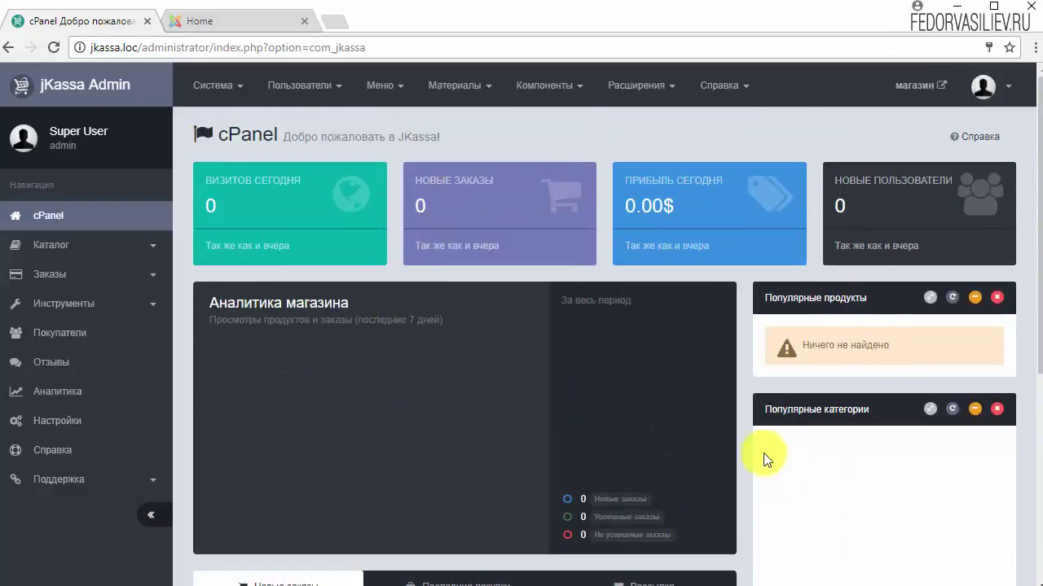
click(219, 85)
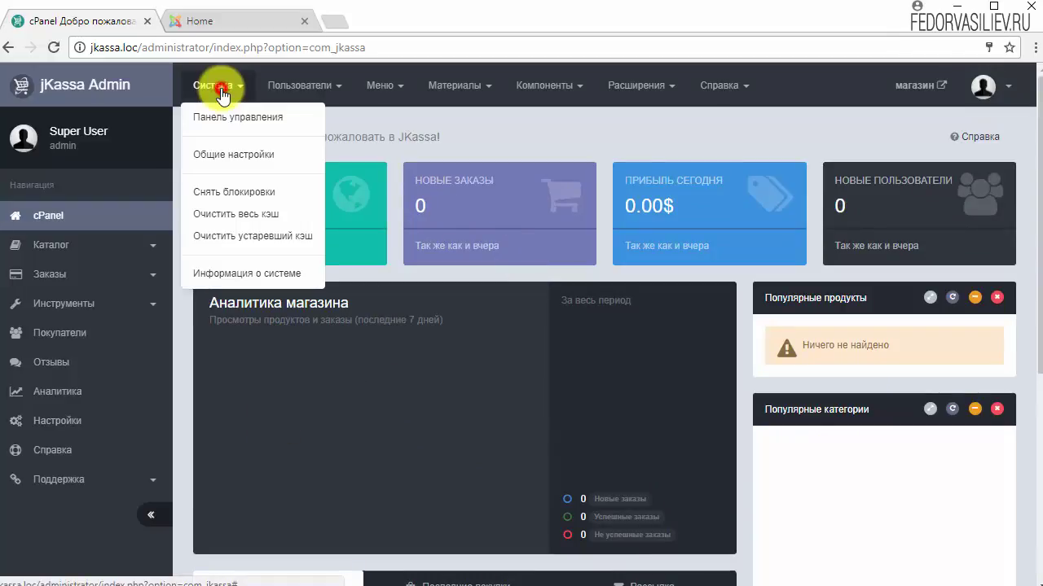
click(273, 89)
click(383, 88)
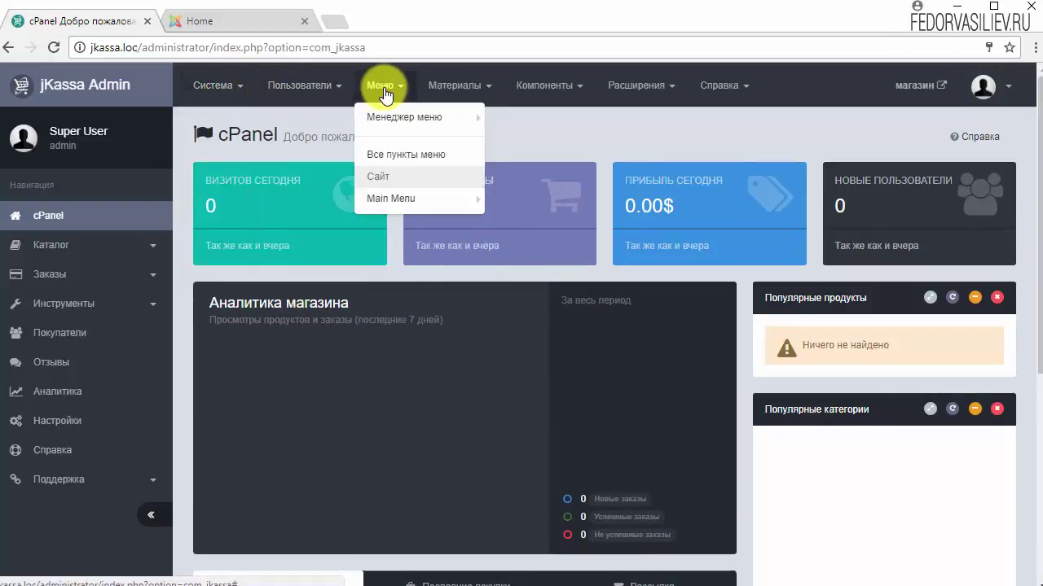
click(474, 87)
click(542, 83)
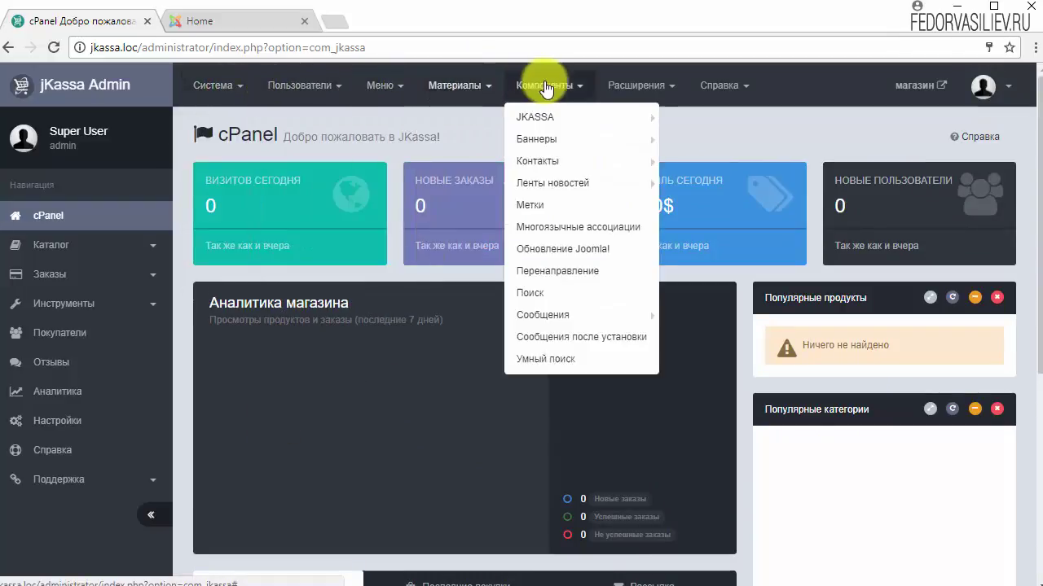
click(639, 84)
click(830, 140)
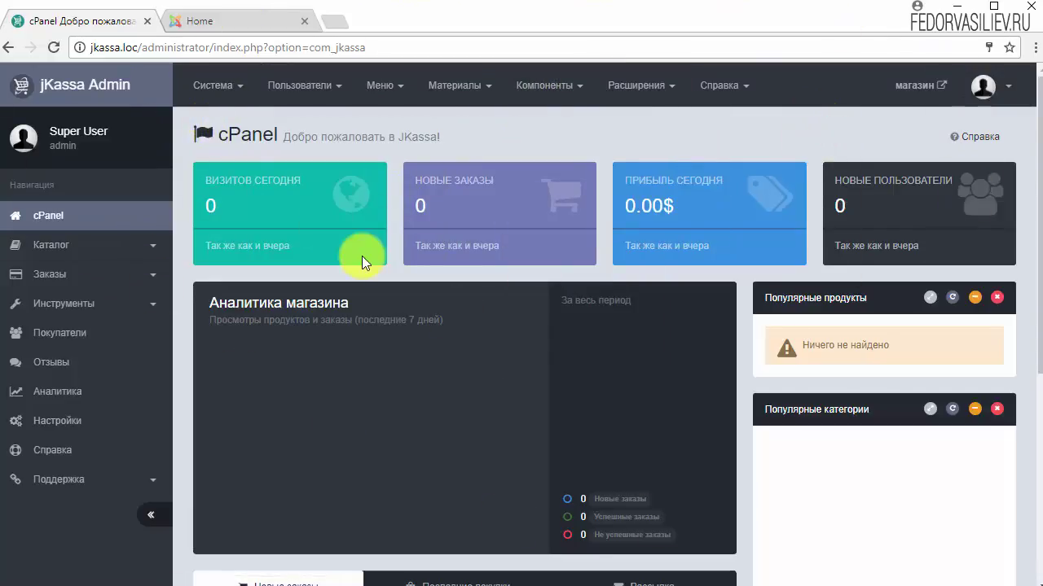
Collapse the JKassa navigation sidebar to icons and expand it again.
click(147, 515)
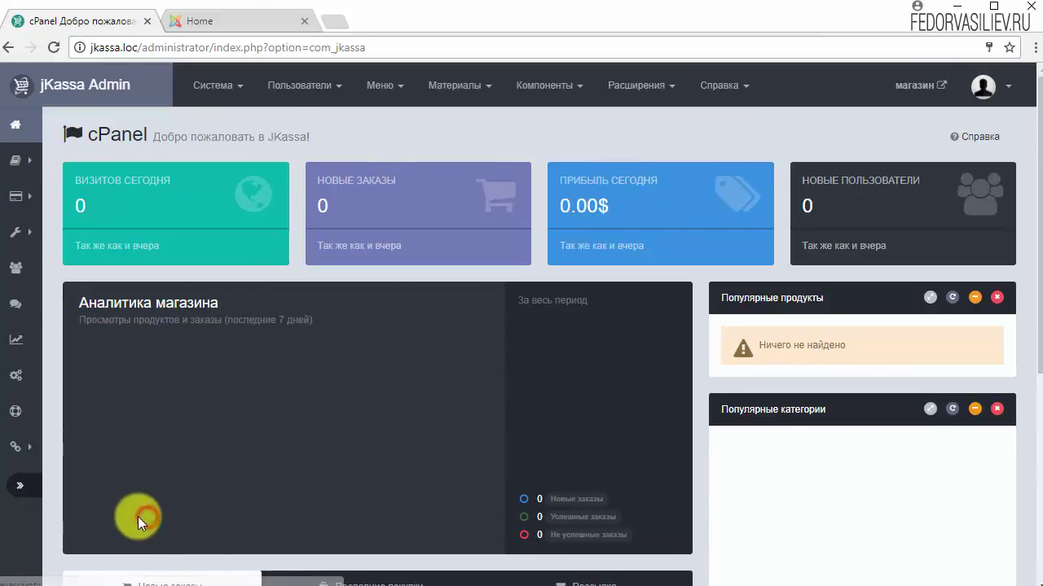
click(18, 486)
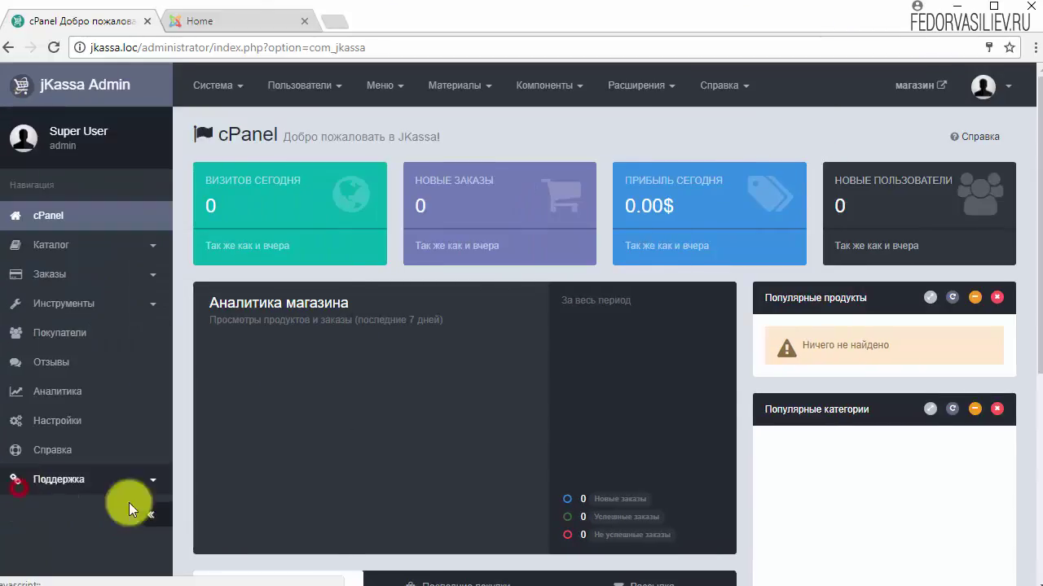
click(150, 514)
click(18, 483)
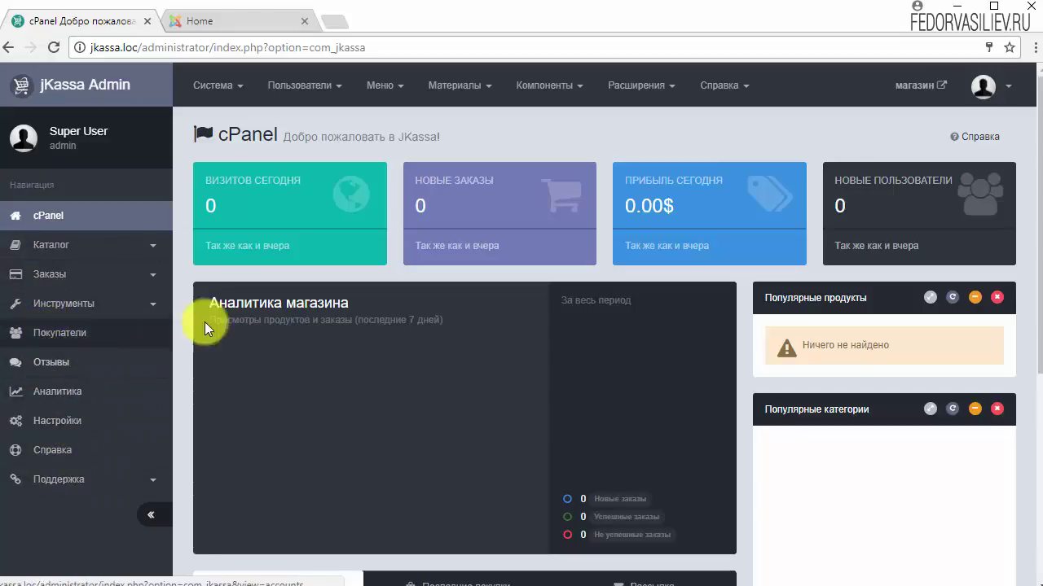
scroll(410, 382, down, 5)
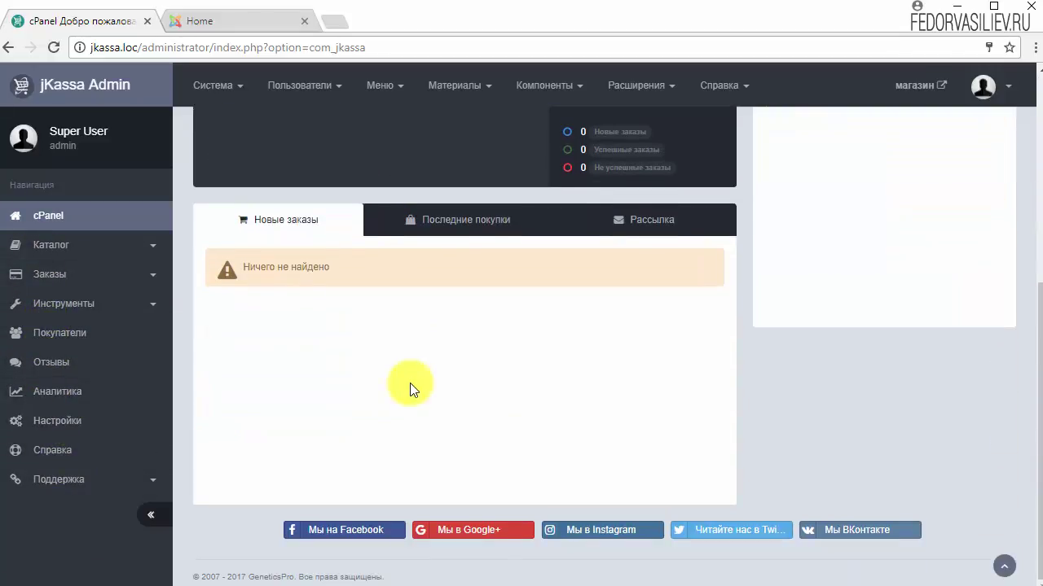
scroll(409, 383, up, 5)
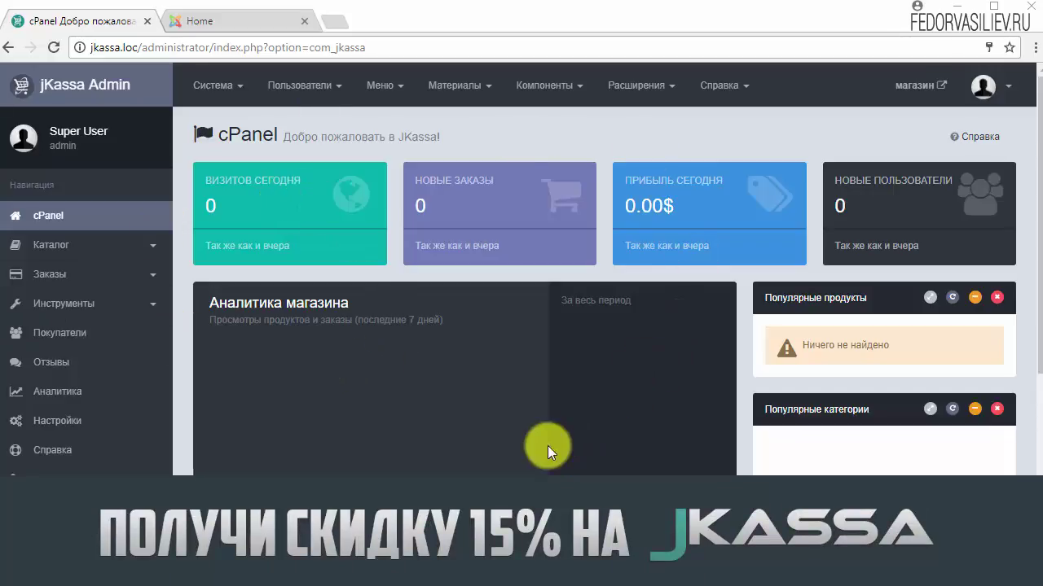
Open the Joomla extension installer and install files_jktplumarket_1.0.zip from the template folder.
click(561, 87)
click(619, 83)
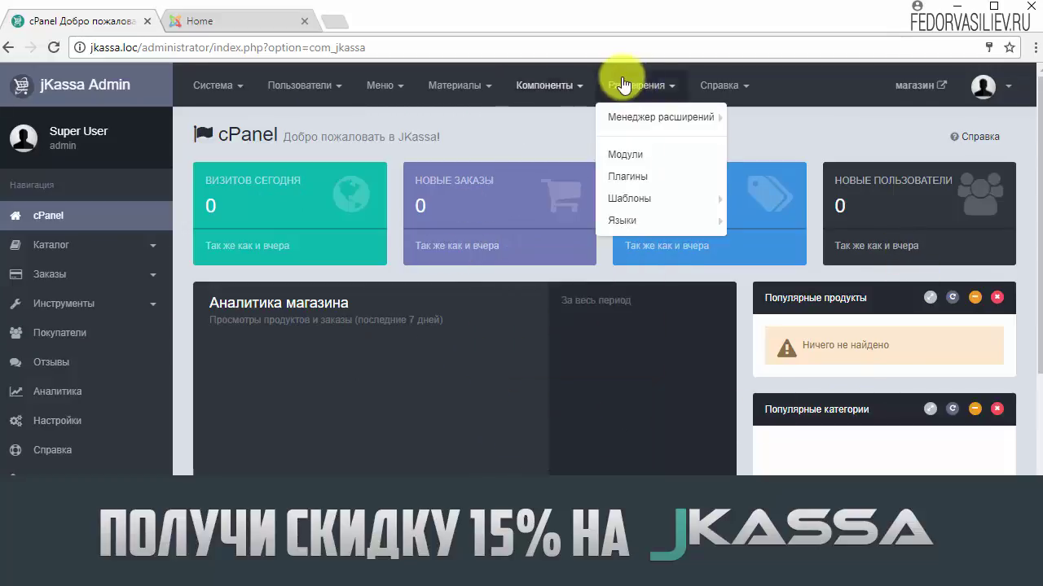
mouse_move(642, 135)
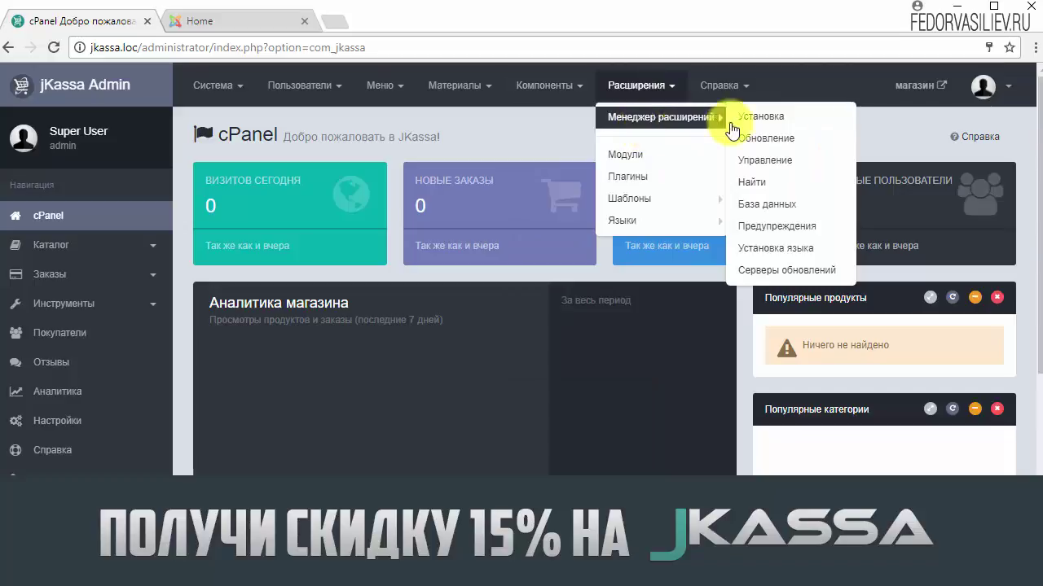
click(747, 116)
key(alt+Tab)
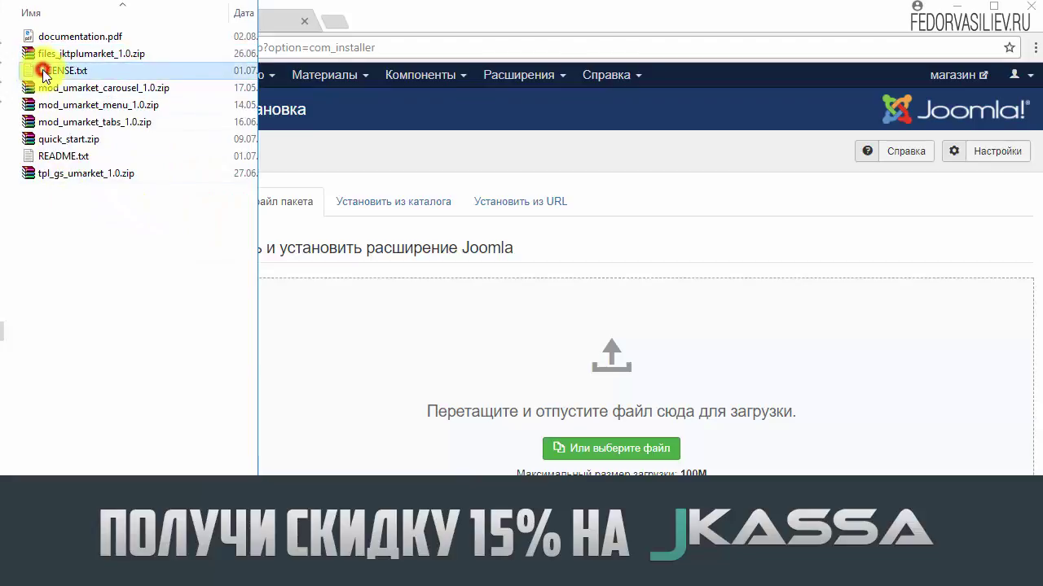
drag(50, 56, 435, 333)
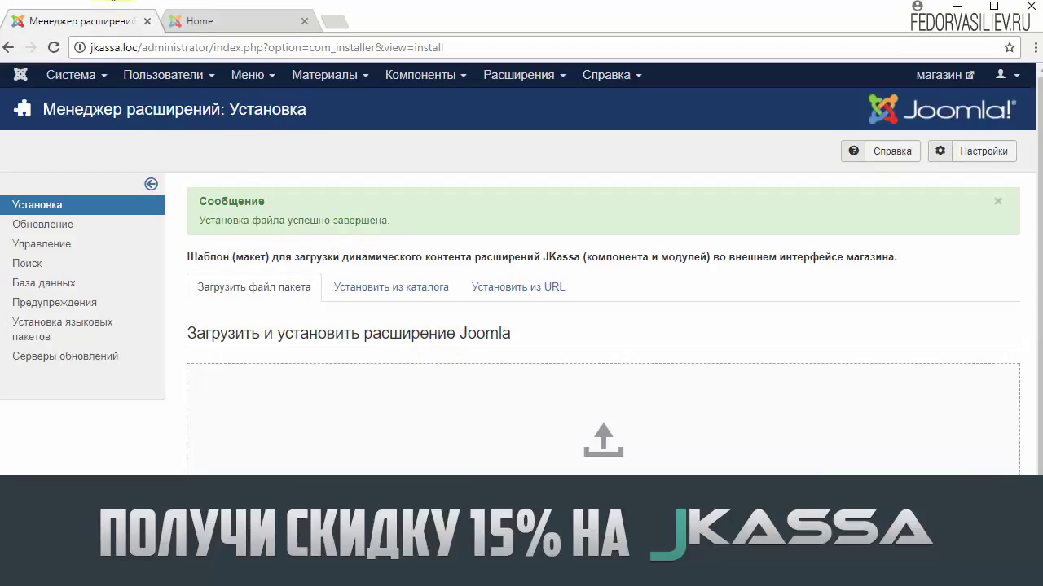
Install the GS uMarket template package tpl_gs_umarket_1.0.zip from the same folder.
key(alt+Tab)
click(31, 174)
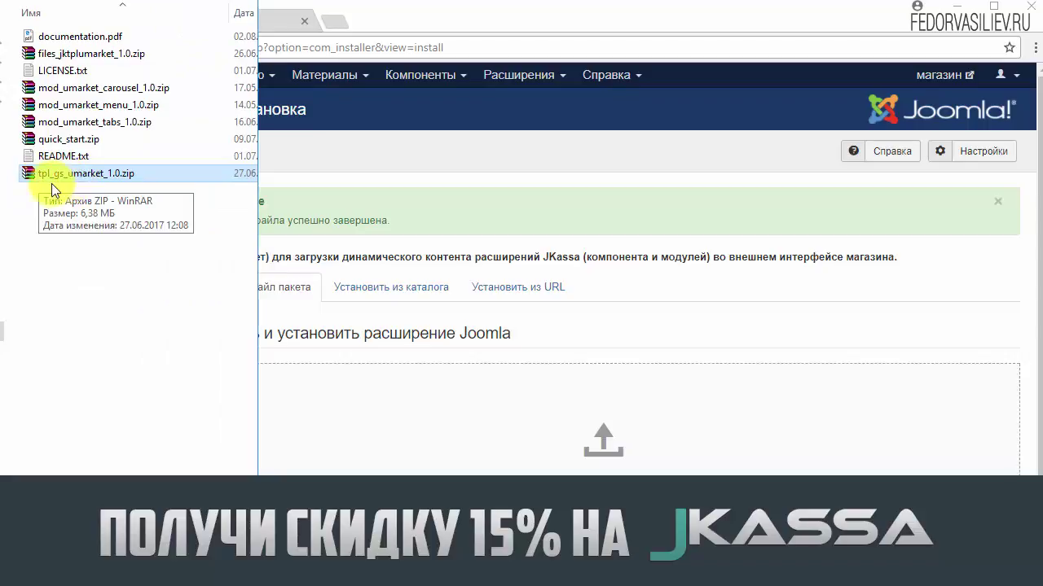
drag(76, 175, 351, 419)
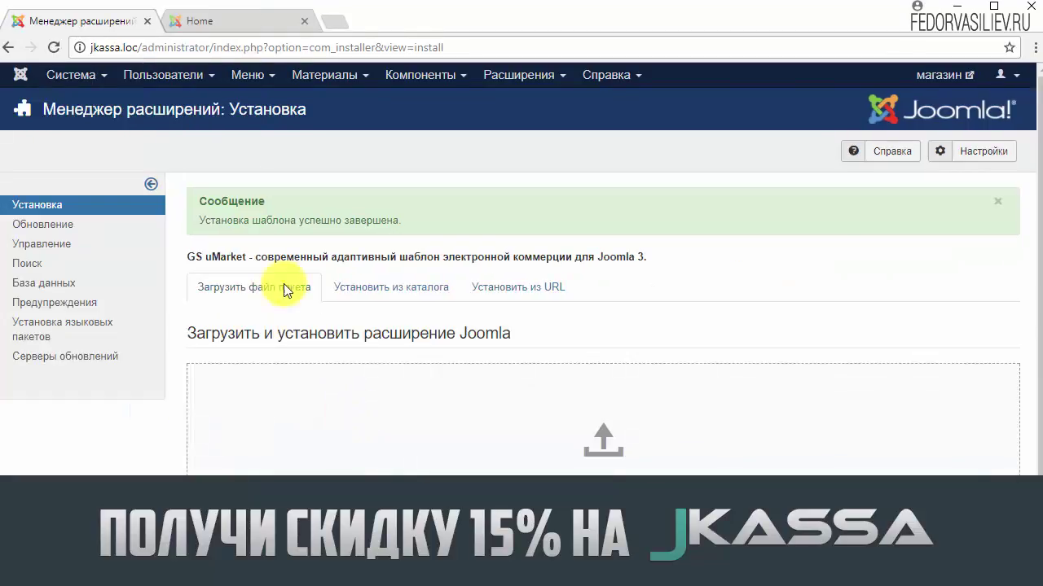
Open the site template styles and make GS uMarket the default style for all pages.
click(516, 77)
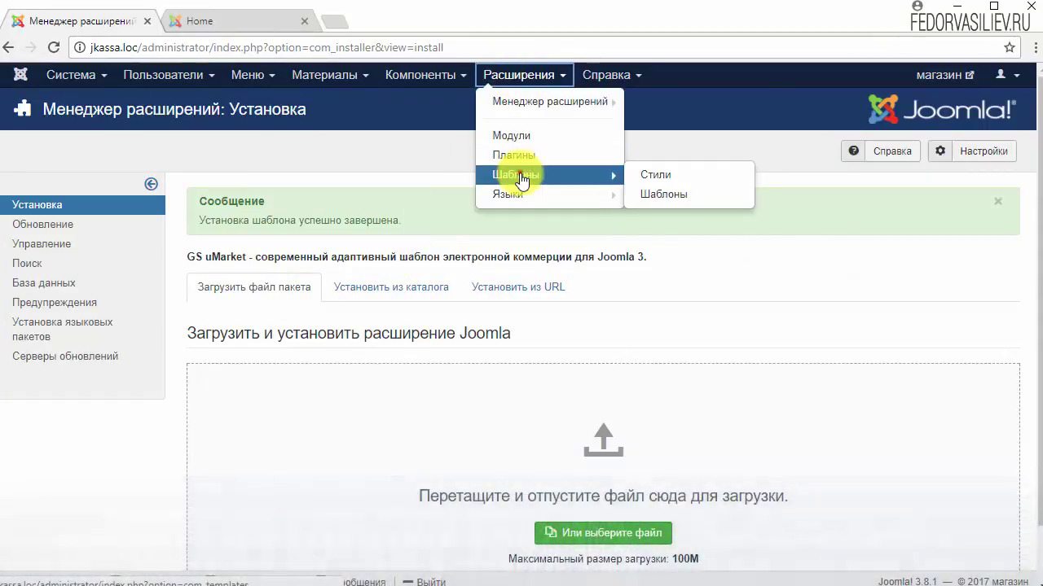
click(517, 174)
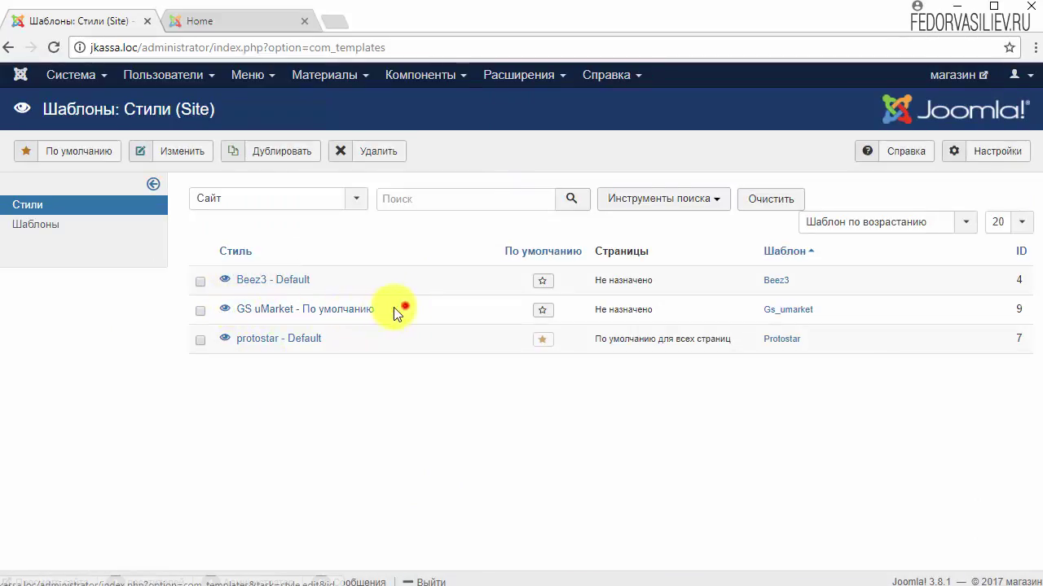
drag(396, 310, 263, 316)
click(448, 416)
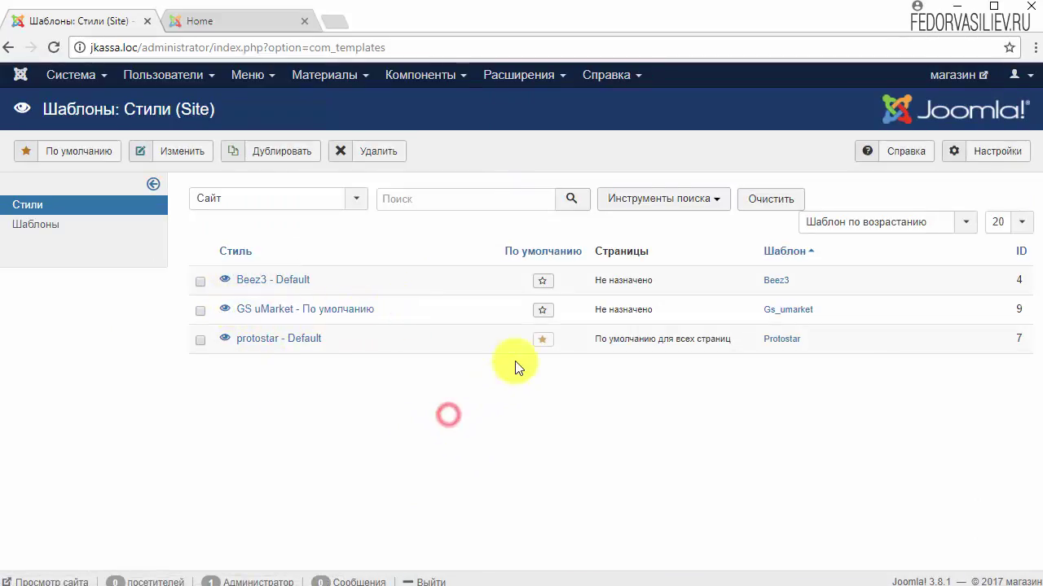
click(542, 315)
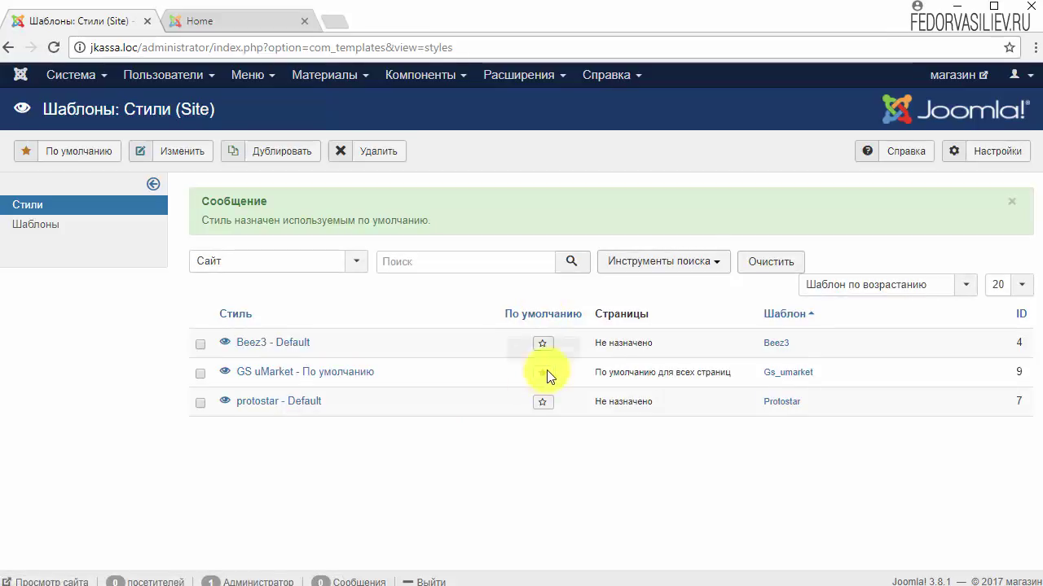
Review the GS uMarket style's general, contacts, pop-up banner, Google map and menu assignment settings, and close it without changes.
click(275, 371)
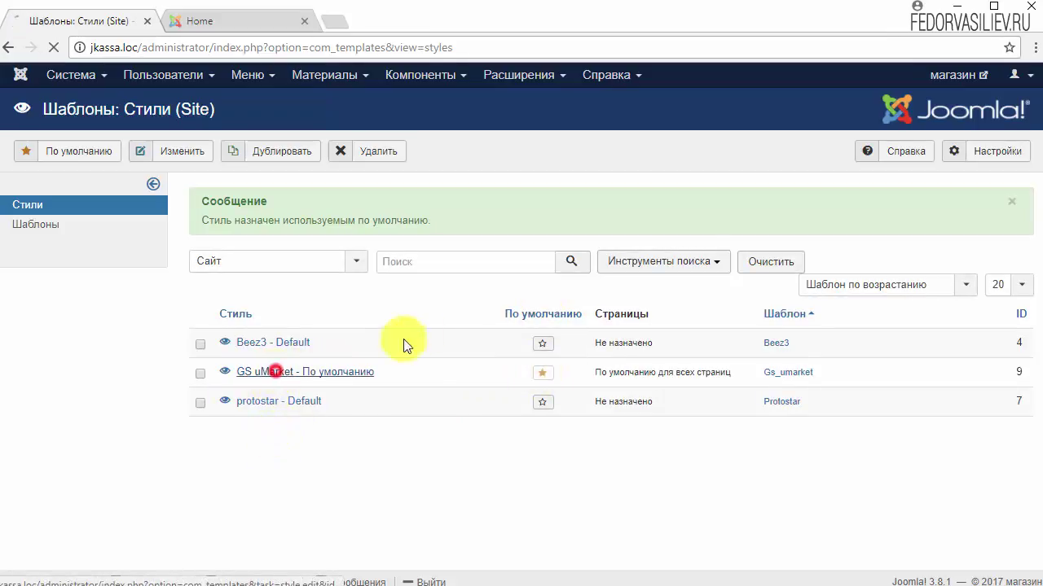
scroll(443, 302, down, 1)
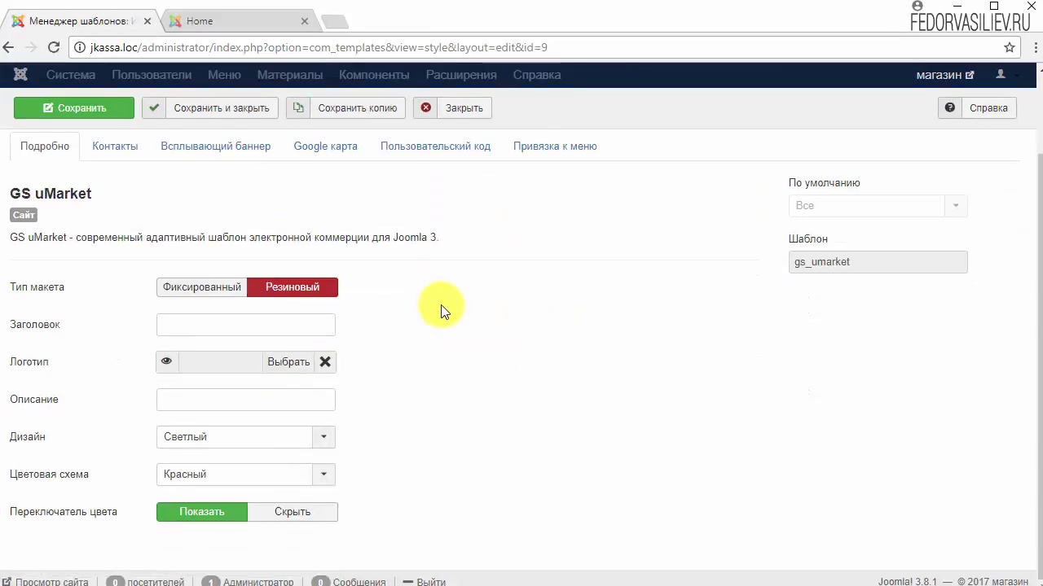
click(115, 161)
click(214, 156)
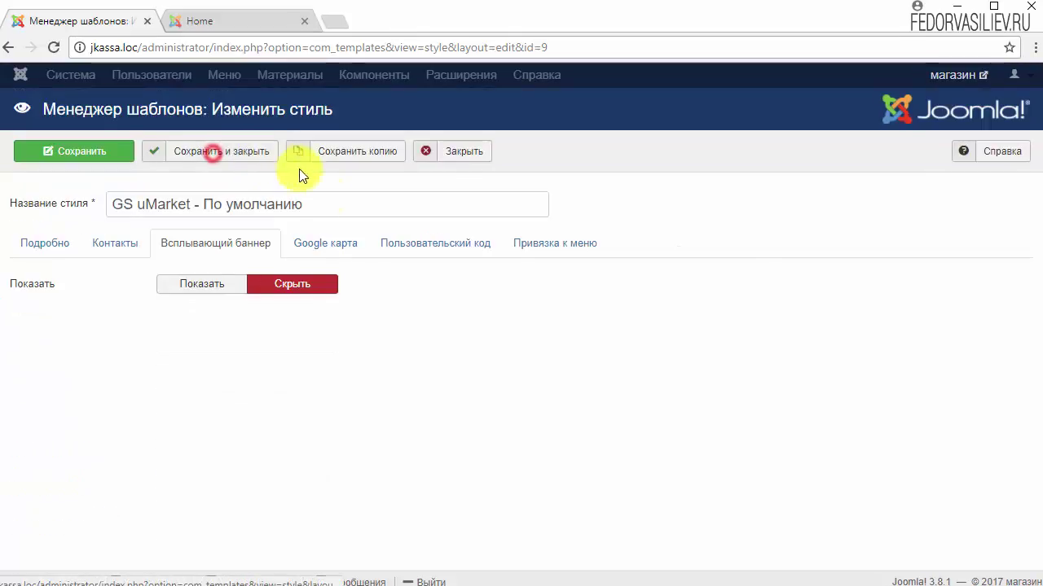
click(326, 244)
click(543, 254)
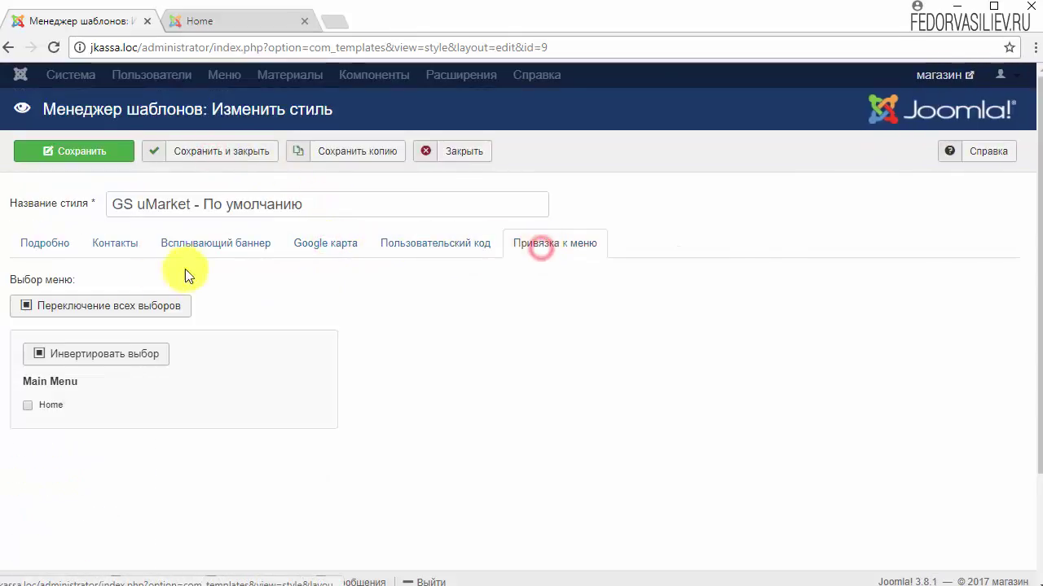
click(62, 248)
click(440, 152)
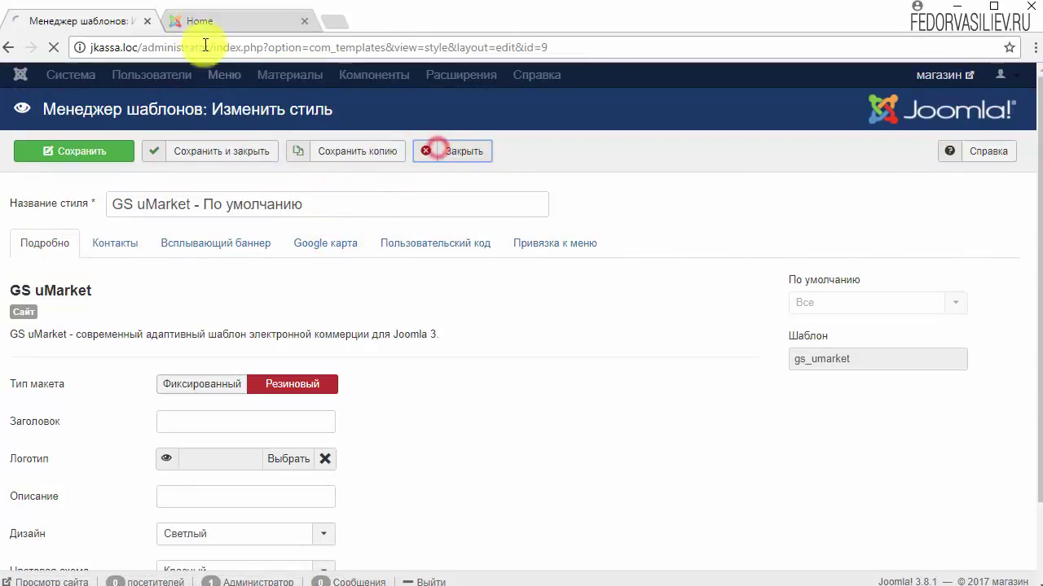
Reload the storefront home page and examine the template's header, side modules, footer and colour scheme switcher.
click(193, 21)
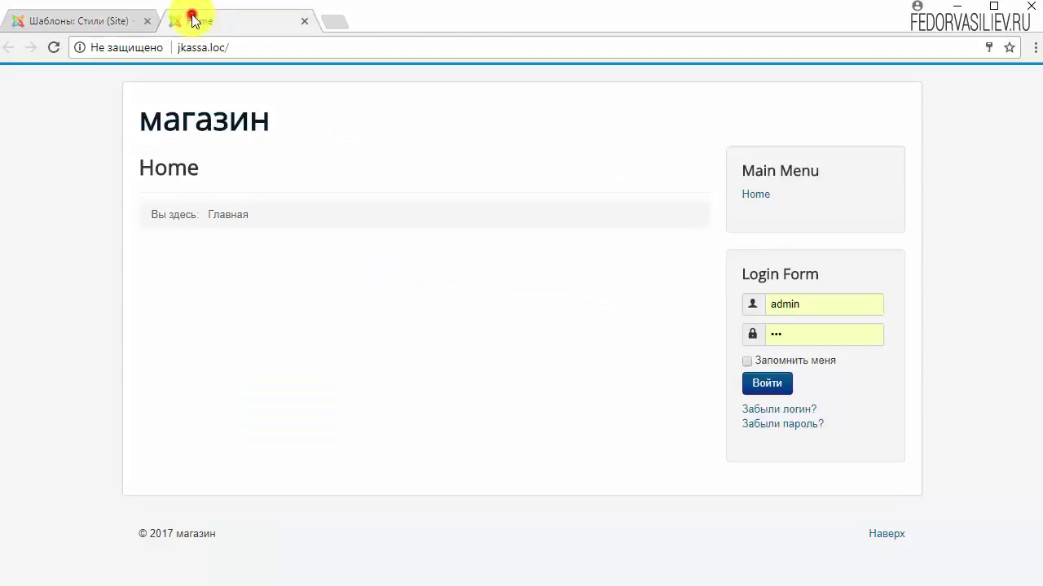
click(52, 51)
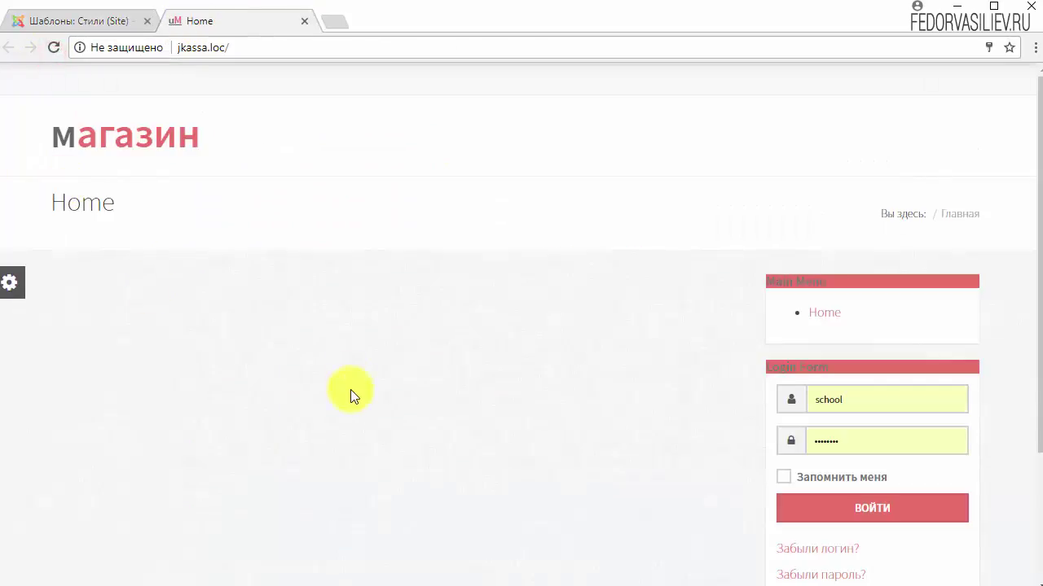
scroll(351, 380, down, 3)
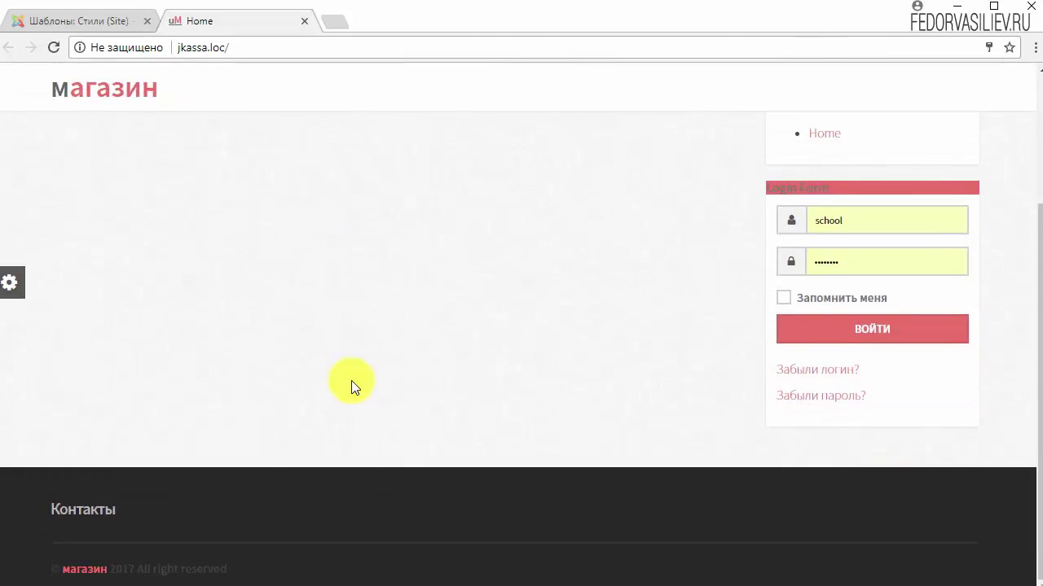
scroll(460, 392, up, 3)
scroll(173, 242, down, 3)
scroll(172, 242, up, 3)
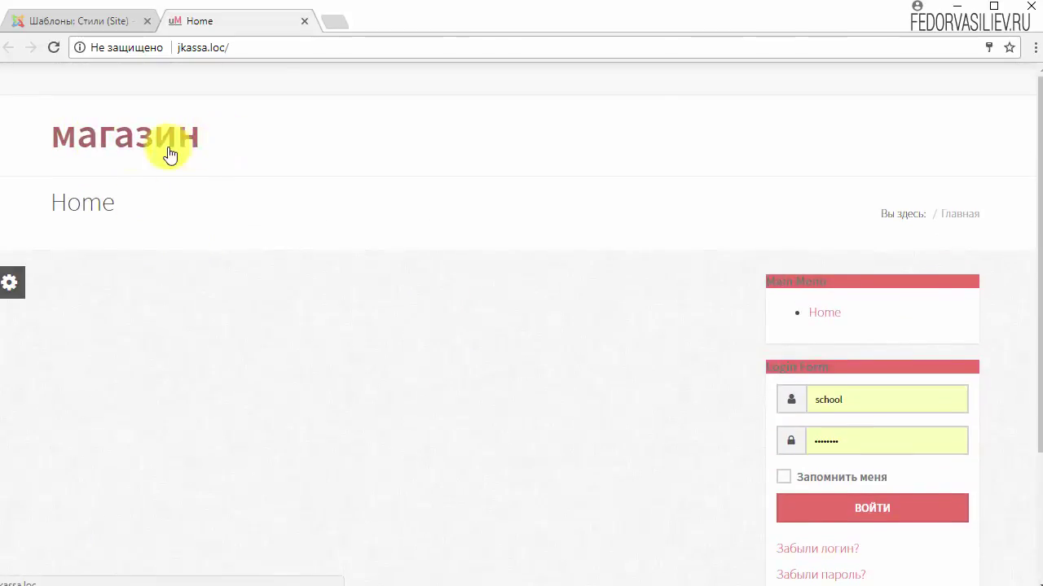
scroll(331, 274, down, 3)
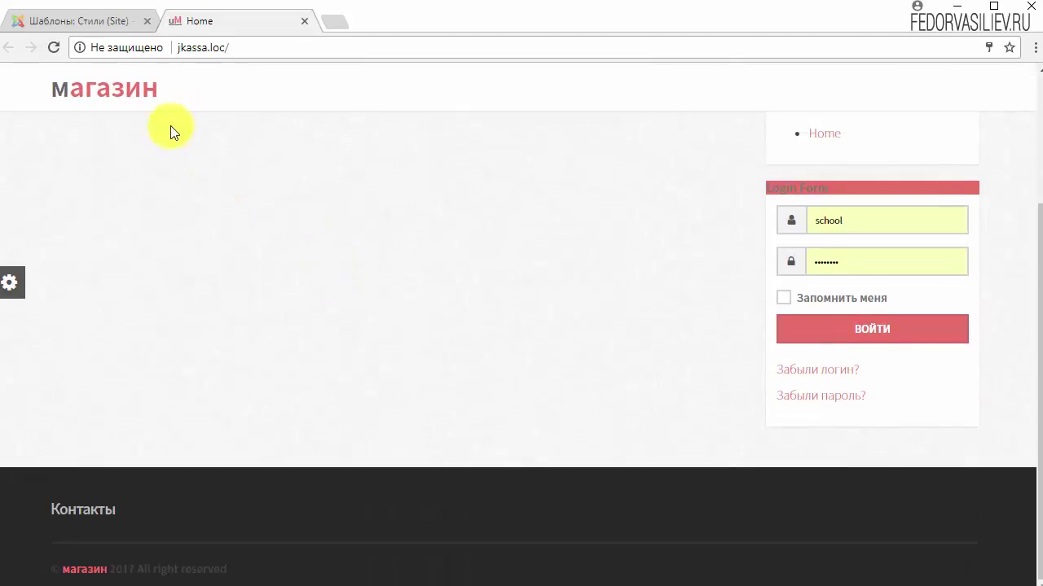
scroll(140, 105, up, 3)
scroll(131, 105, down, 3)
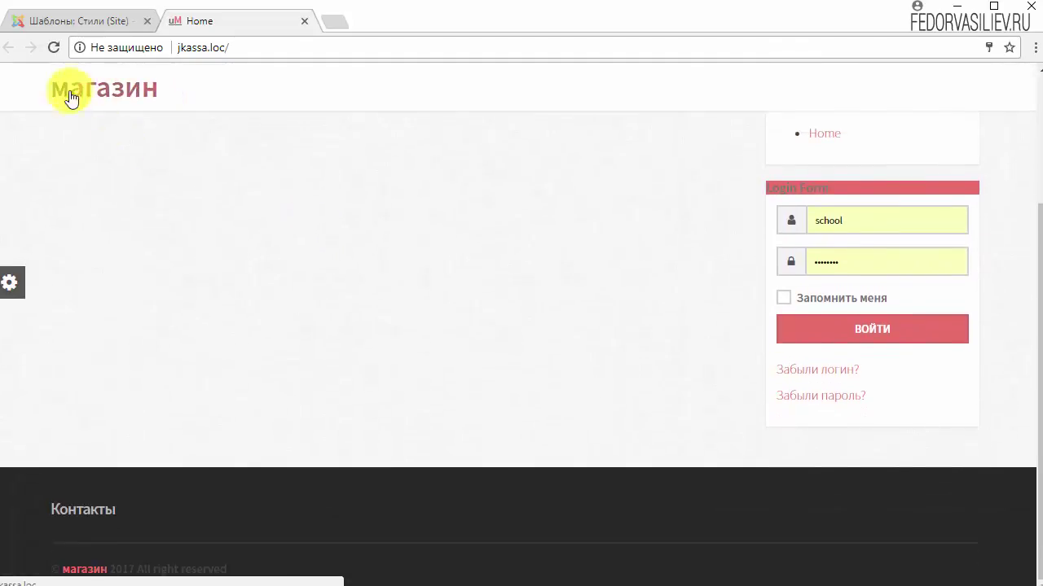
scroll(276, 335, up, 3)
scroll(272, 326, down, 3)
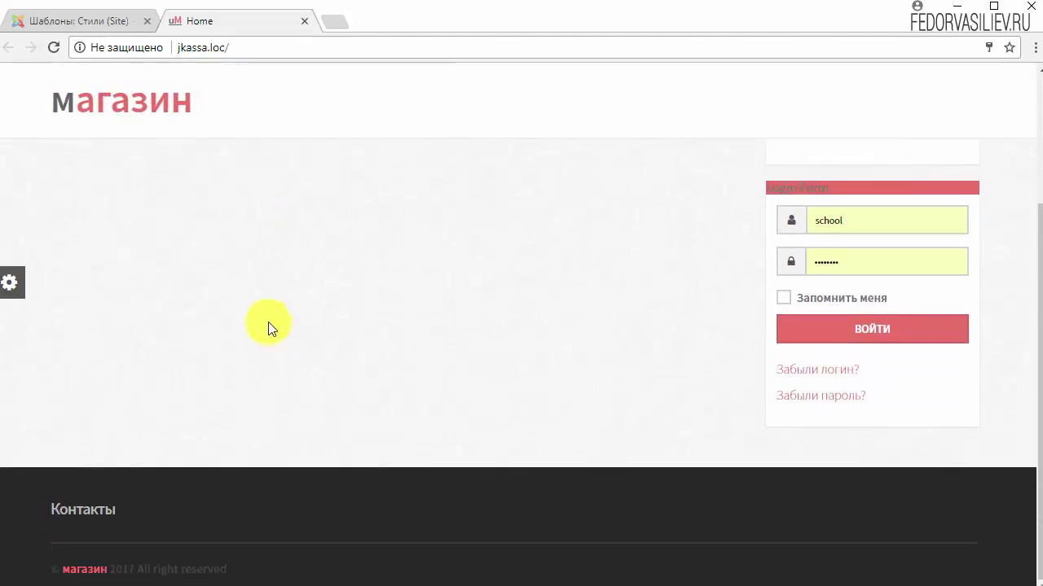
scroll(356, 307, up, 3)
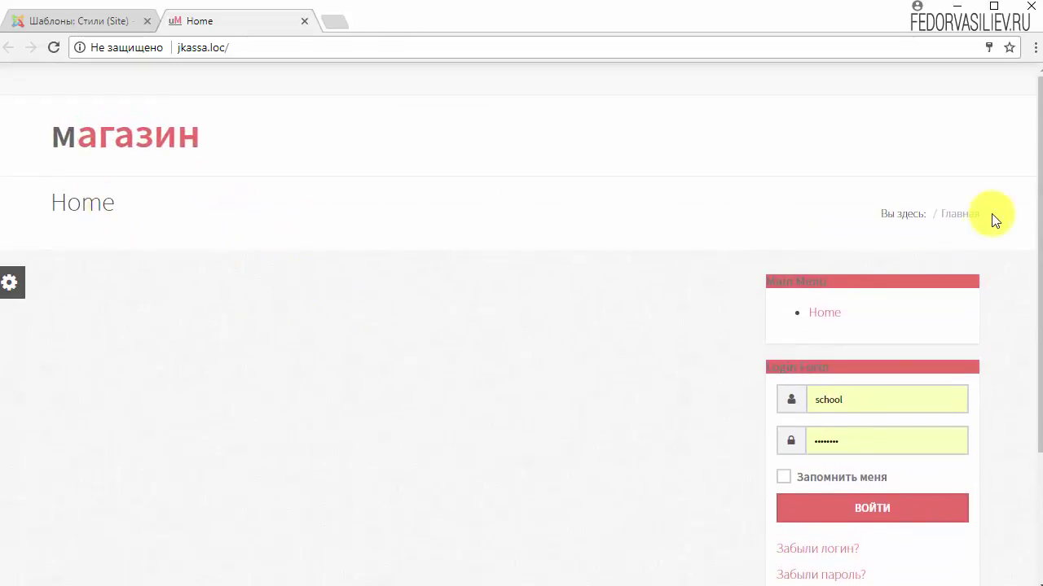
scroll(879, 333, down, 3)
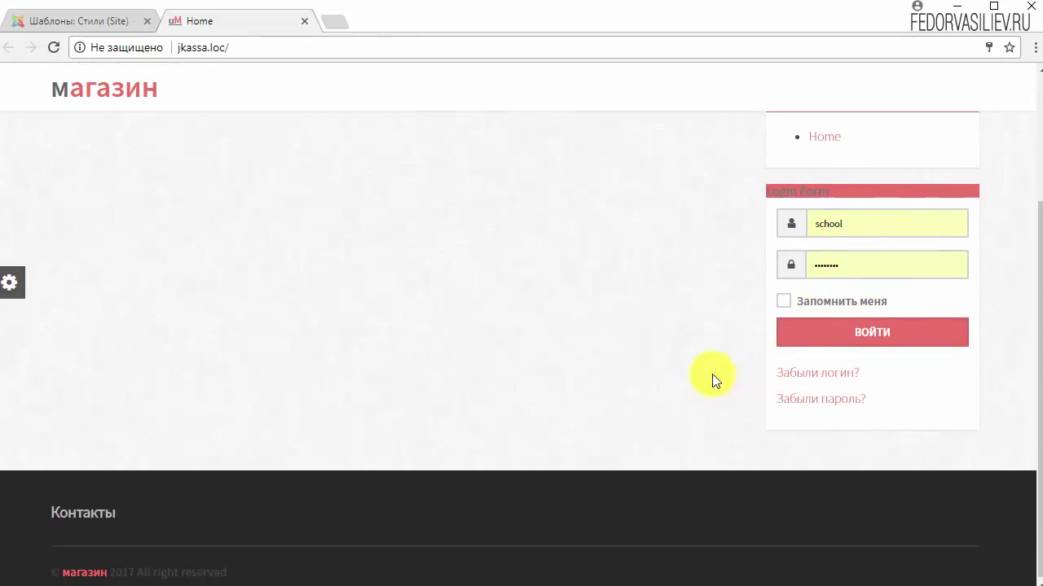
click(14, 287)
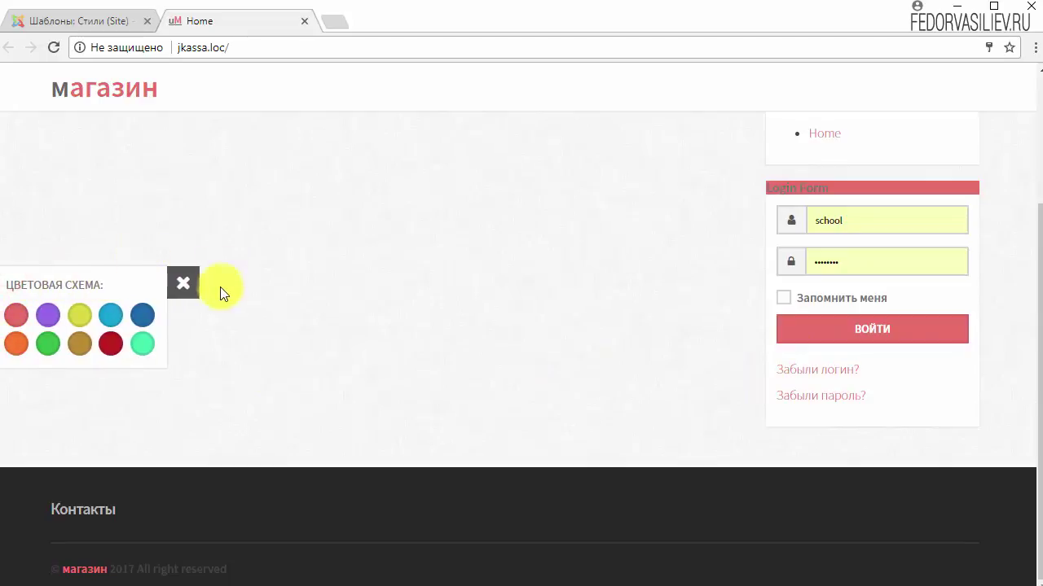
click(183, 287)
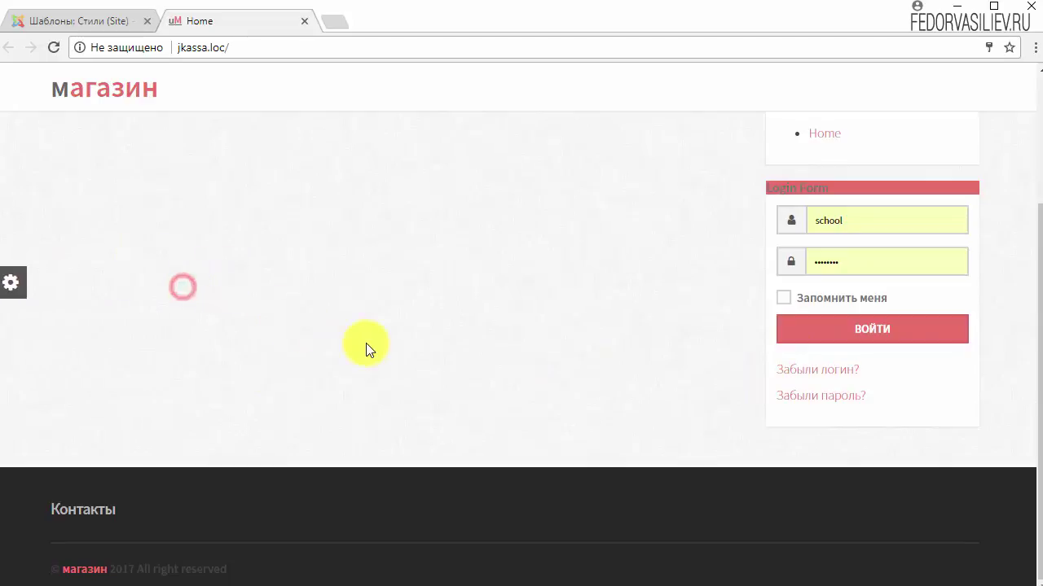
Return to the site administration and open JKassa's own extensions page among its tools.
click(37, 20)
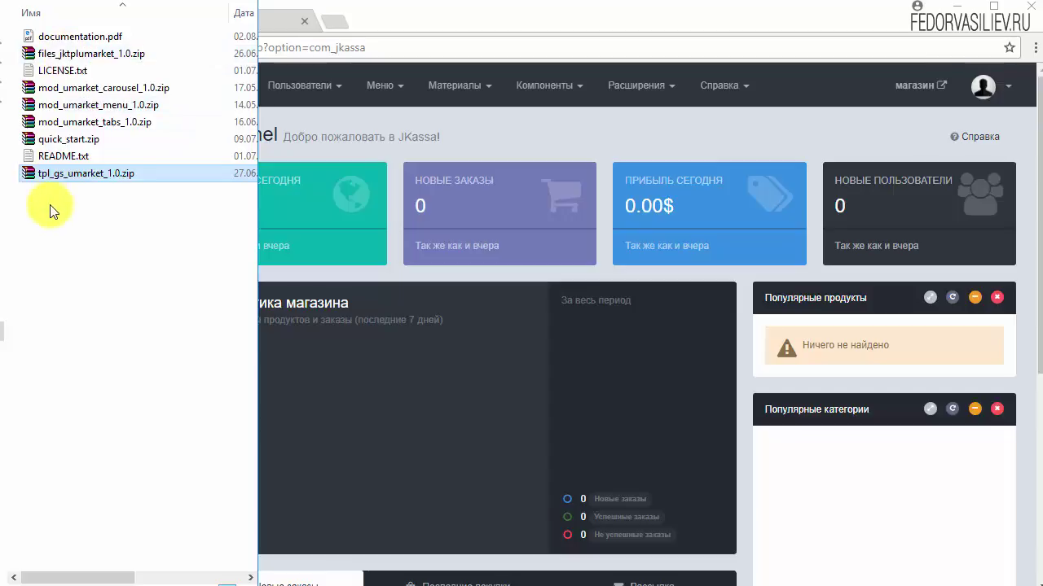
click(429, 21)
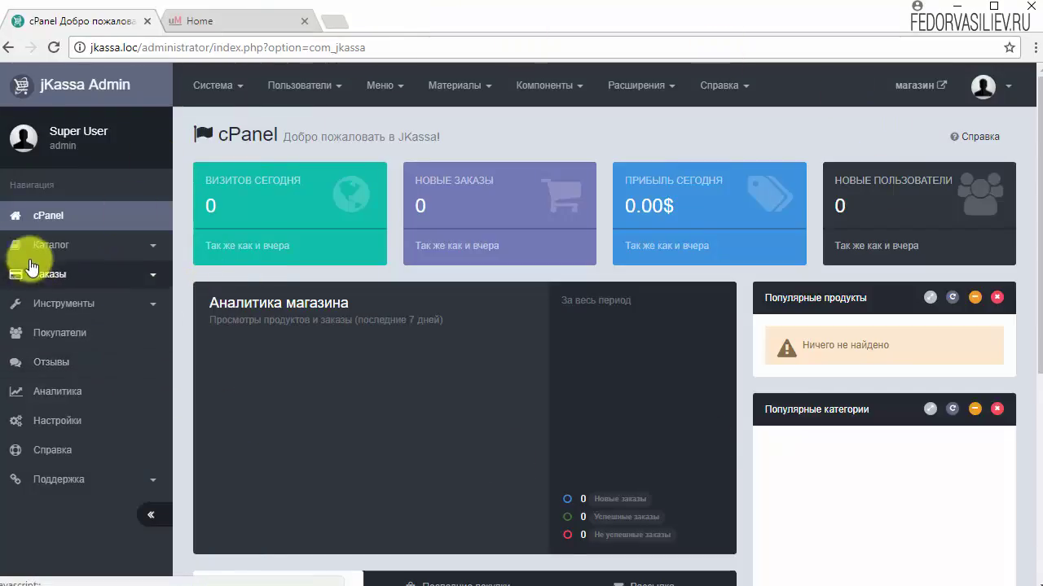
click(52, 307)
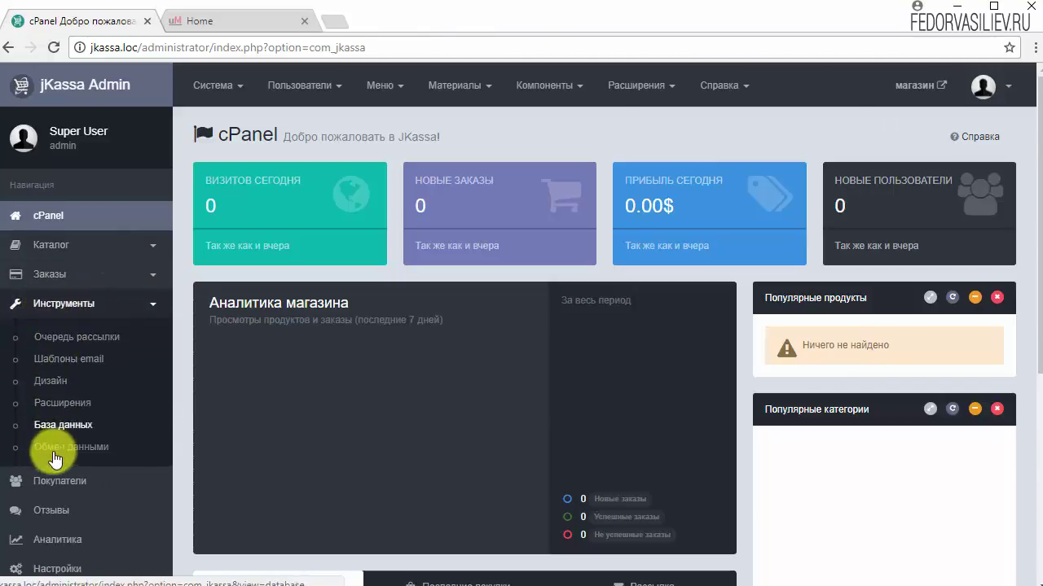
click(74, 402)
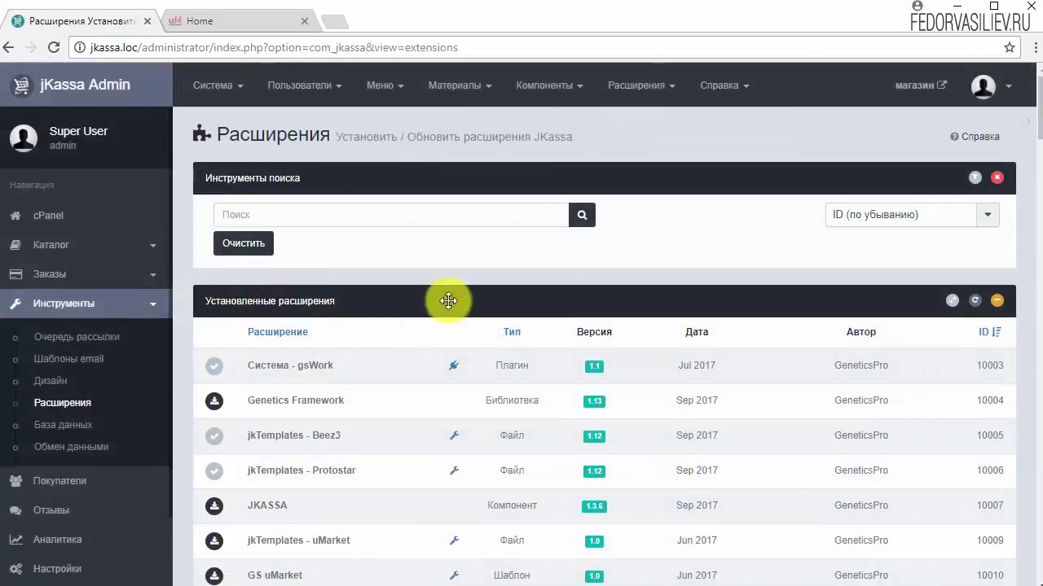
Examine the installed JKassa extensions with their versions and update marks, and the catalogue of available extensions.
scroll(449, 298, down, 1)
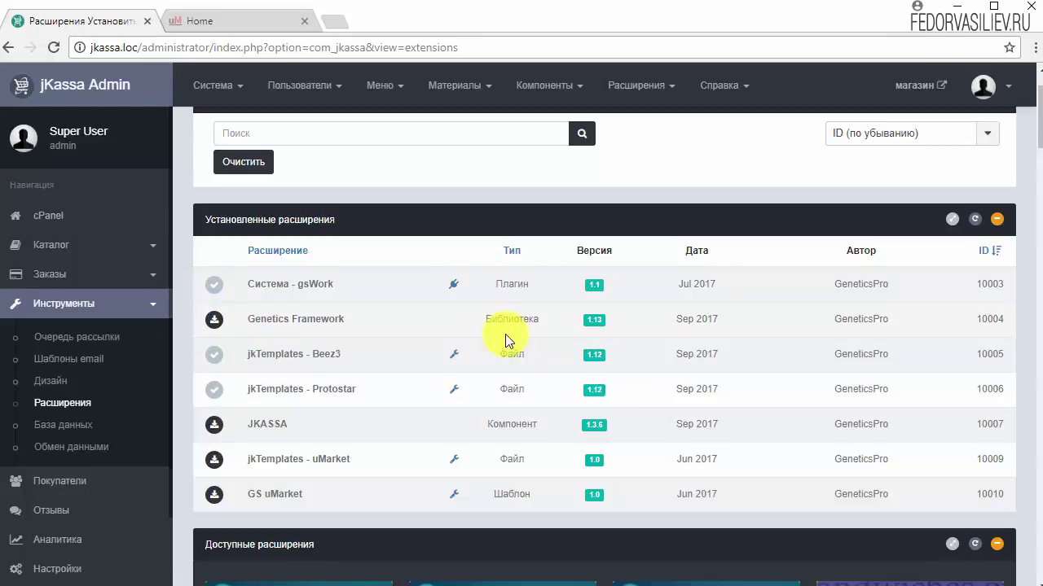
scroll(505, 334, down, 3)
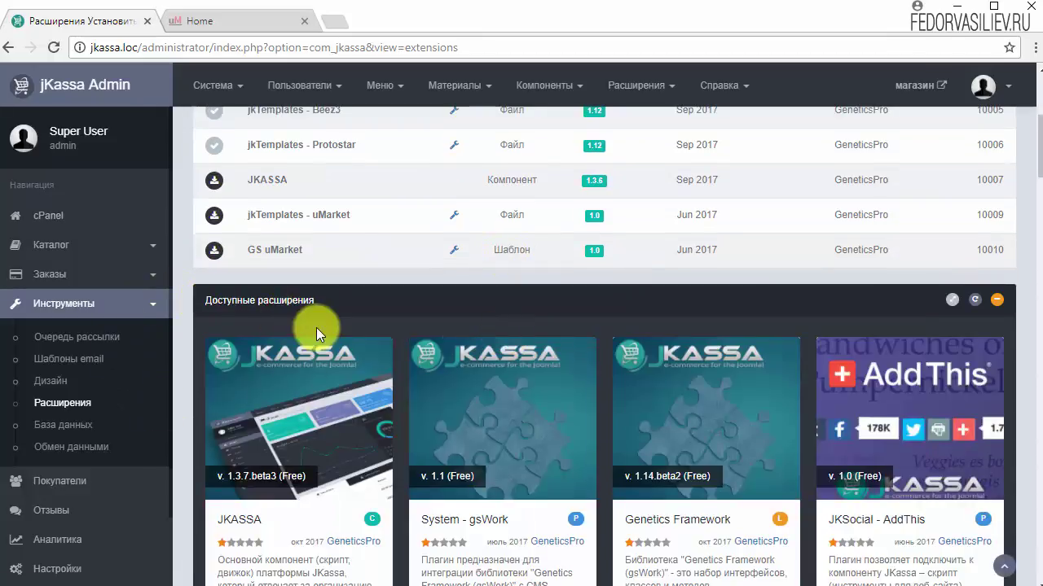
scroll(337, 336, down, 10)
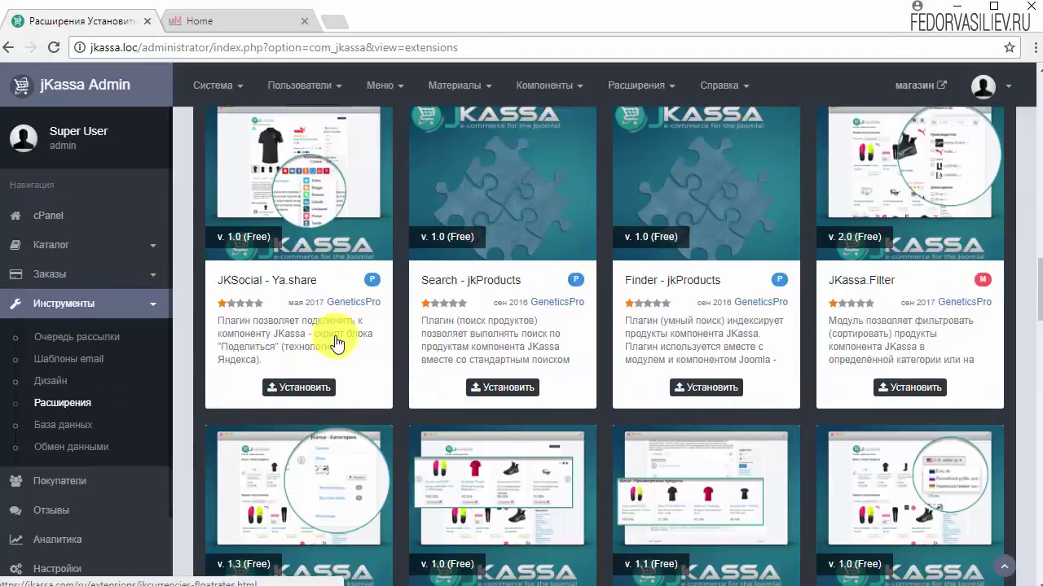
scroll(396, 400, up, 12)
scroll(396, 399, down, 2)
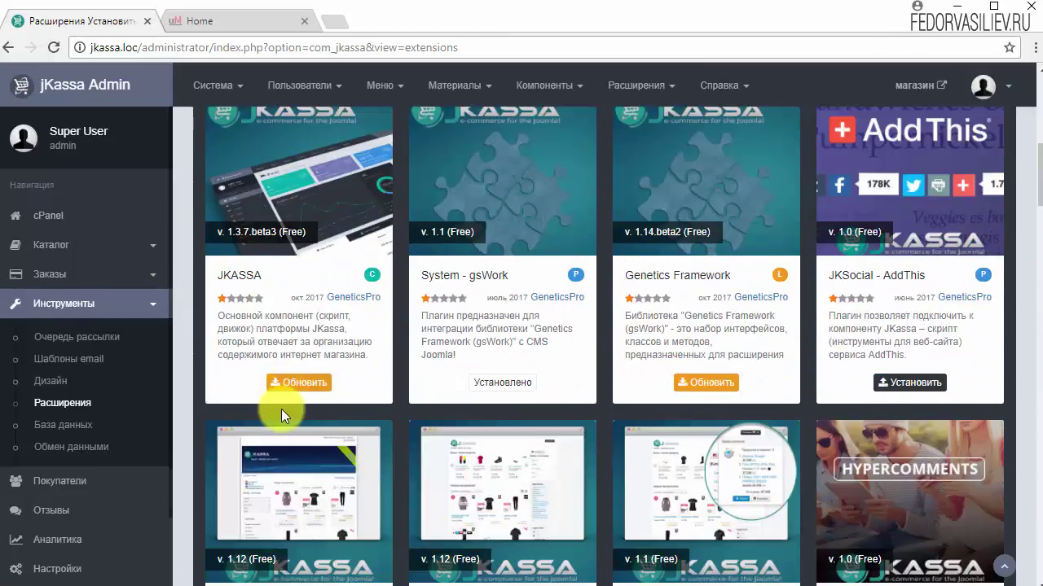
scroll(249, 396, up, 1)
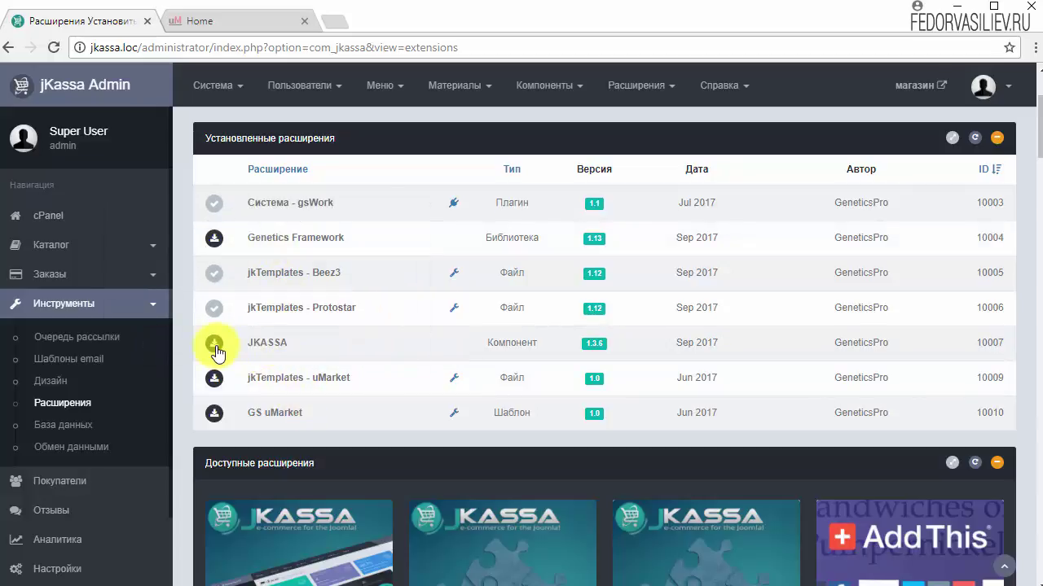
scroll(217, 352, down, 3)
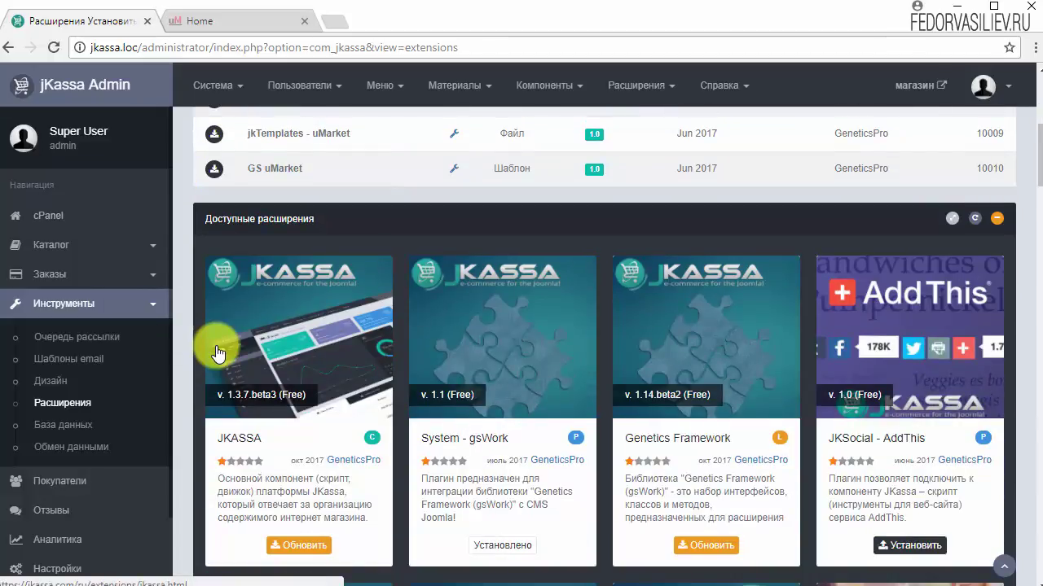
scroll(238, 397, up, 2)
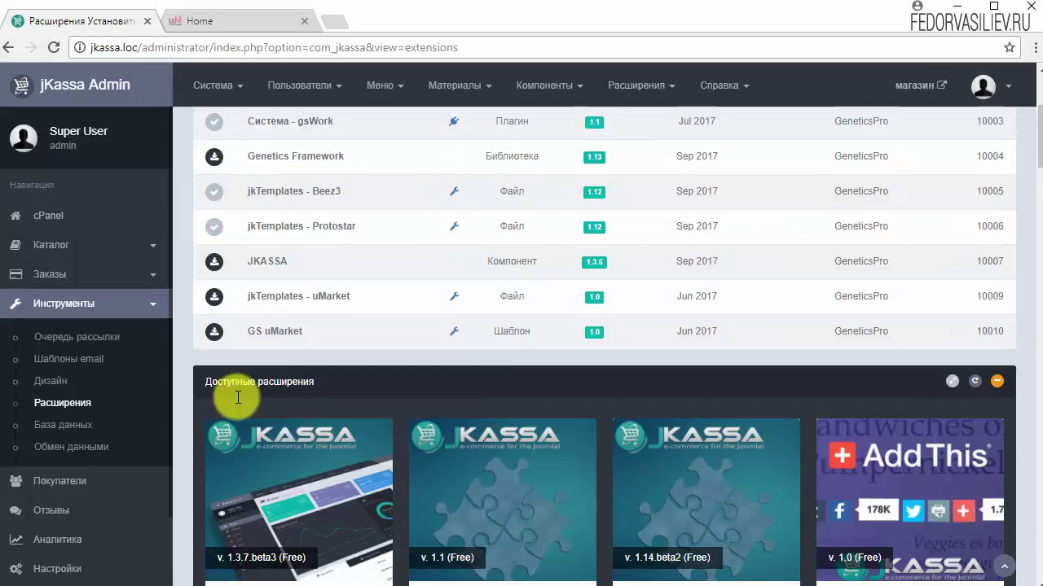
scroll(235, 396, up, 2)
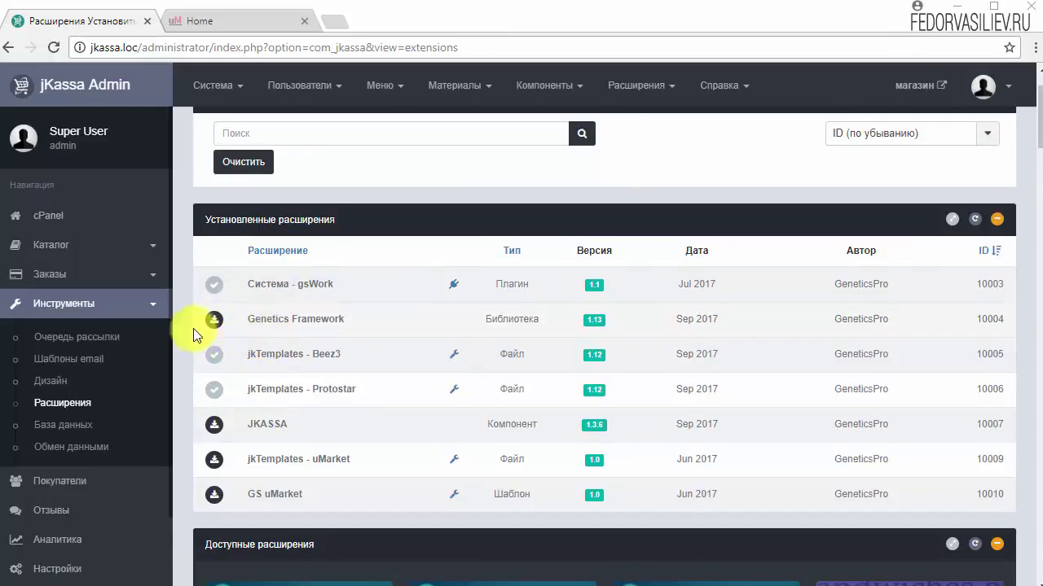
scroll(290, 324, down, 4)
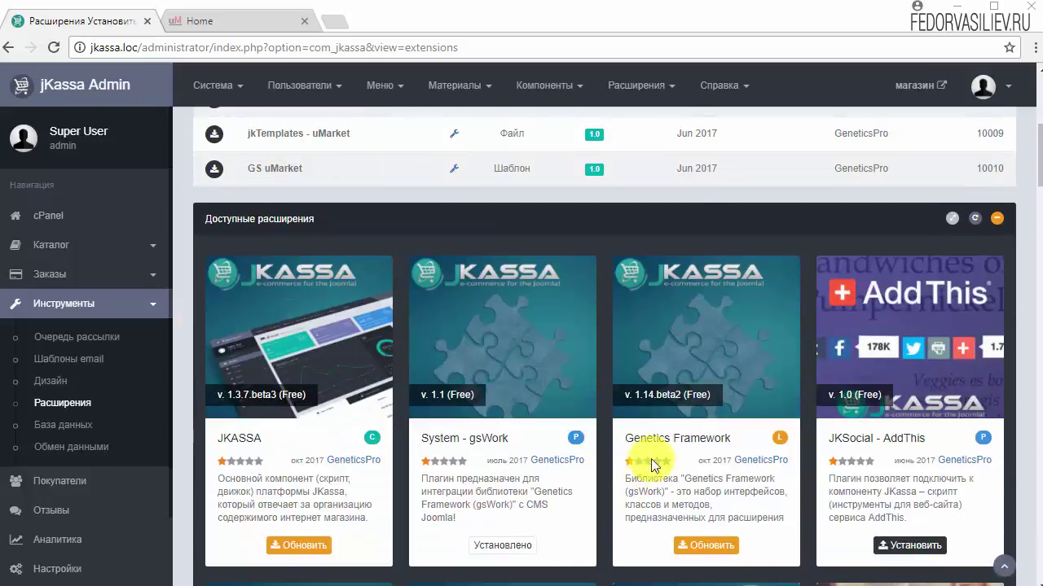
scroll(657, 406, up, 3)
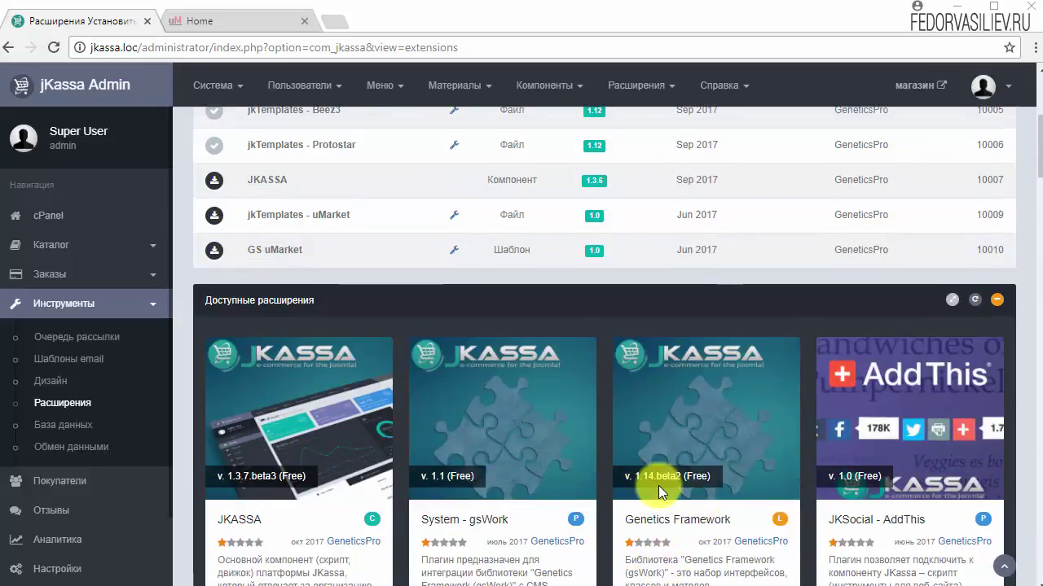
scroll(658, 464, up, 1)
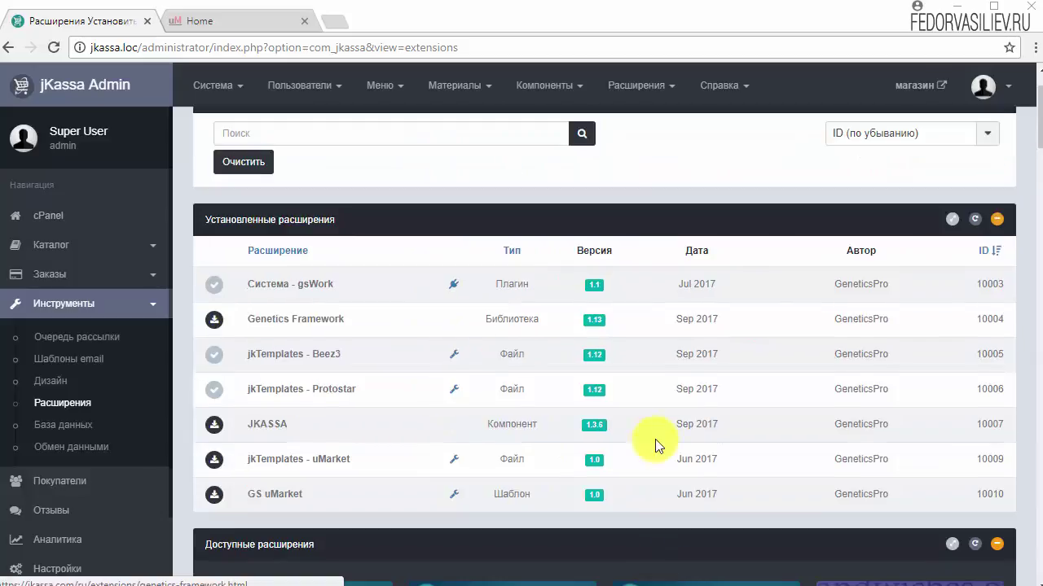
Update the jkTemplates - uMarket extension to version 2.6 from the catalogue of available extensions and dismiss the completion message.
scroll(574, 407, down, 12)
scroll(578, 427, down, 15)
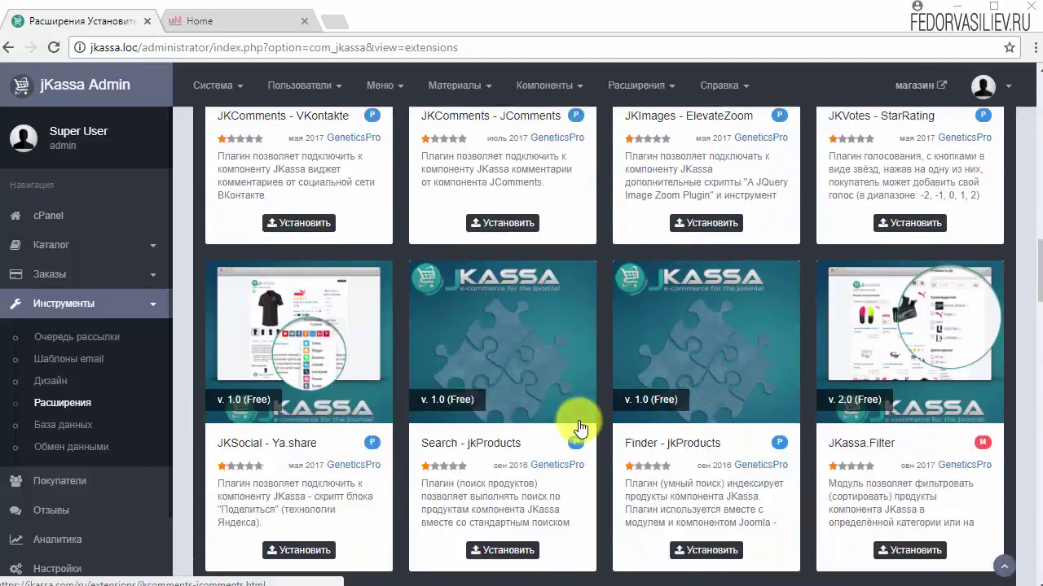
scroll(578, 428, down, 10)
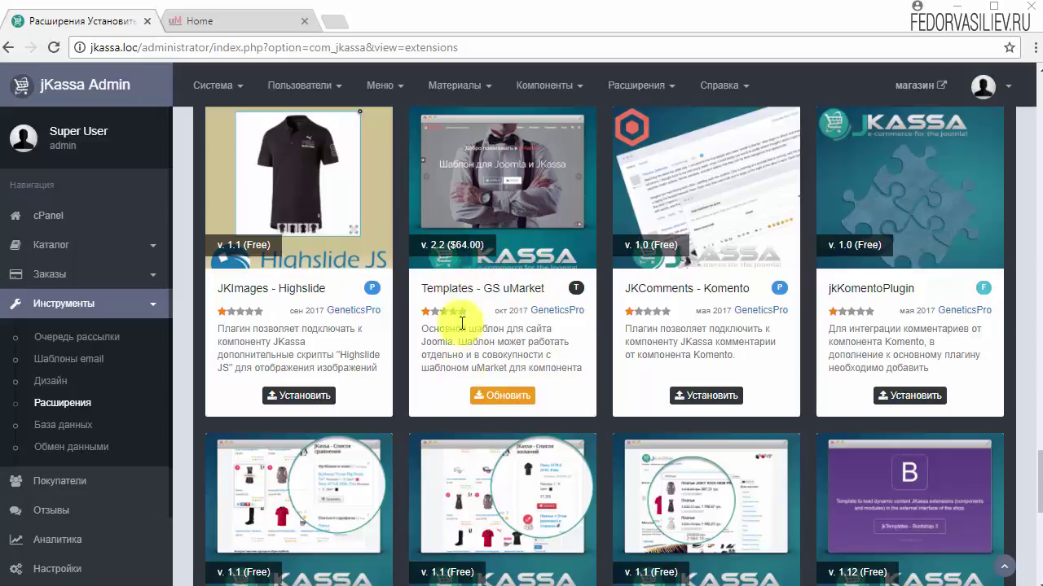
scroll(501, 318, down, 7)
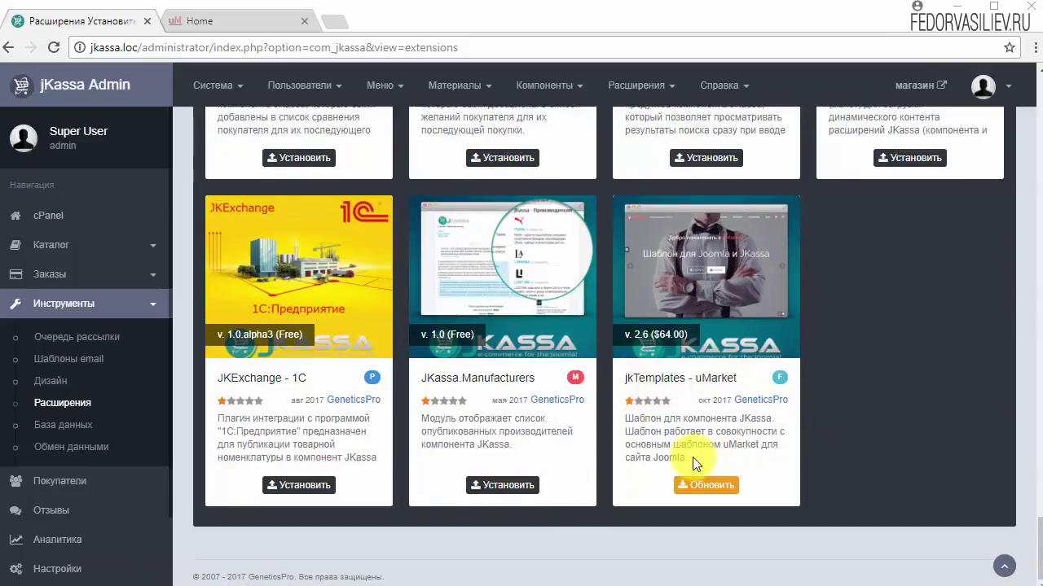
drag(773, 419, 626, 420)
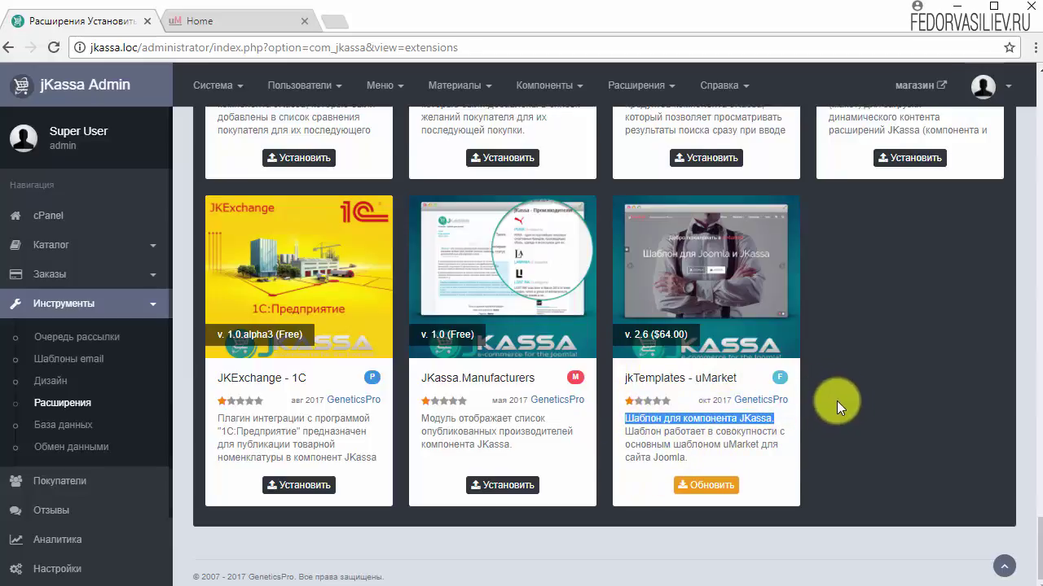
click(863, 432)
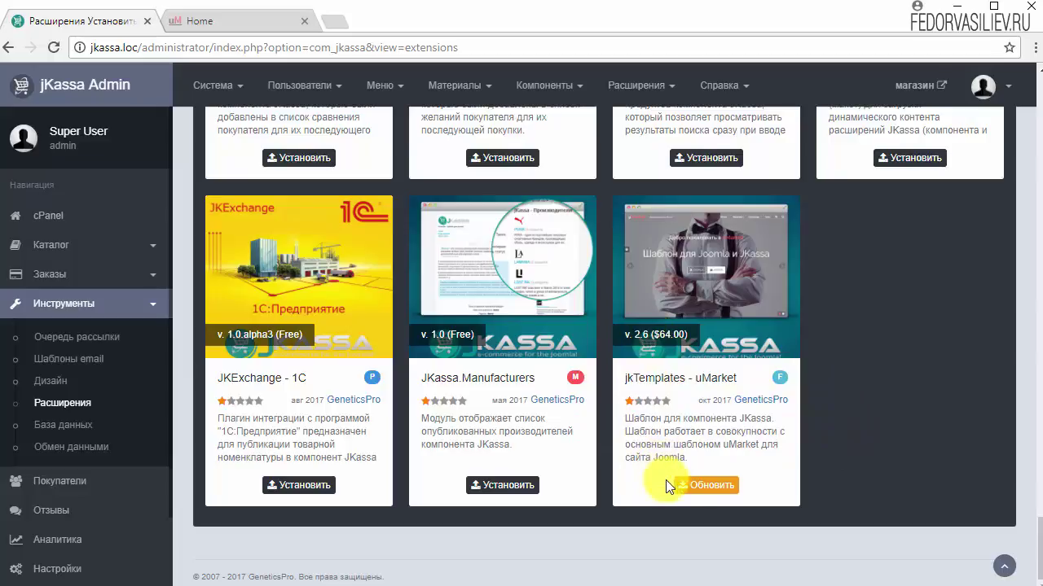
click(691, 485)
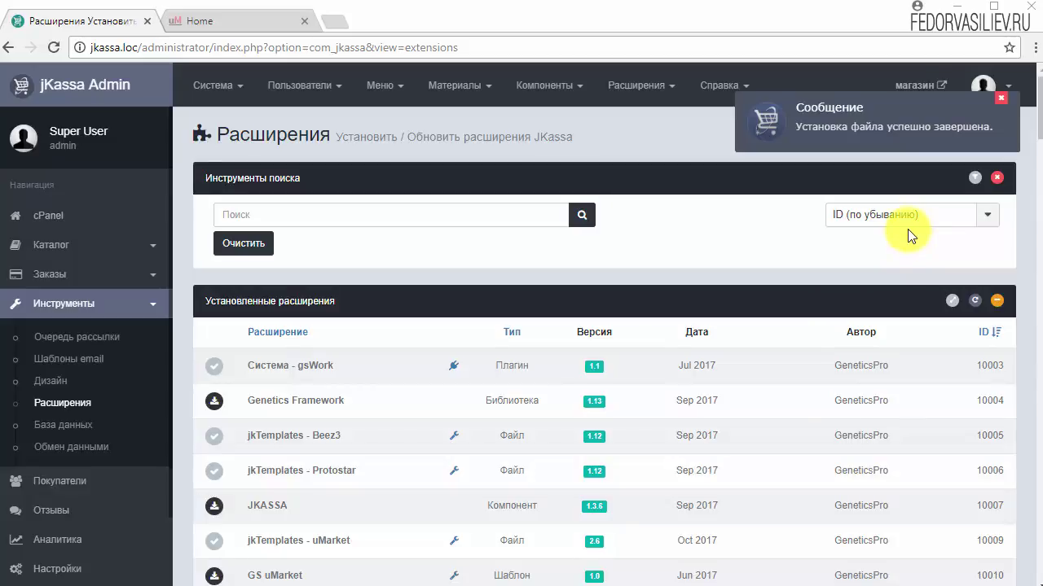
click(1000, 99)
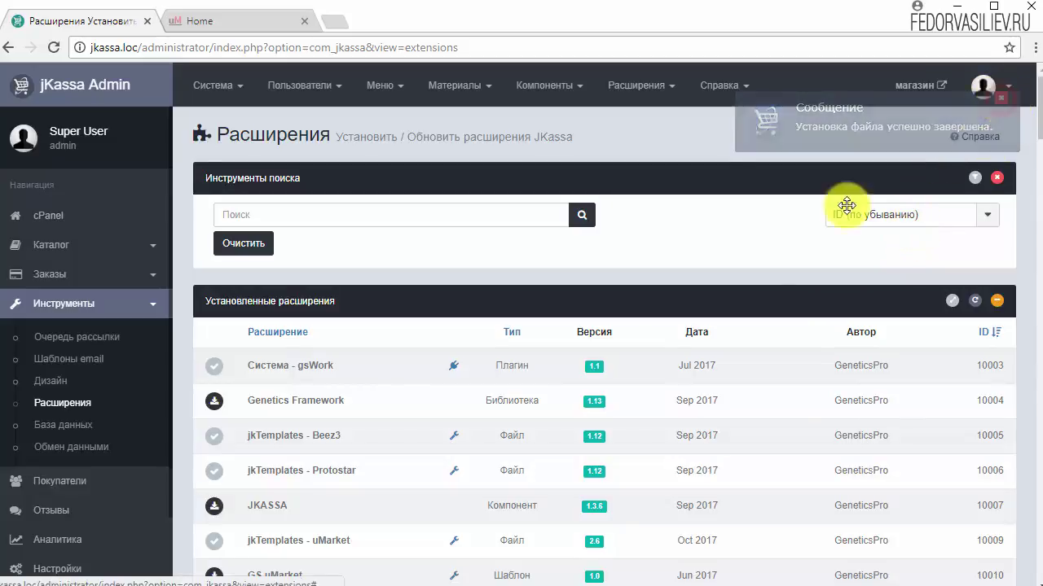
Open the subscription settings in the JKassa configuration, review the login, password and extension server fields, and save and close the configuration.
scroll(764, 267, down, 1)
scroll(760, 260, down, 20)
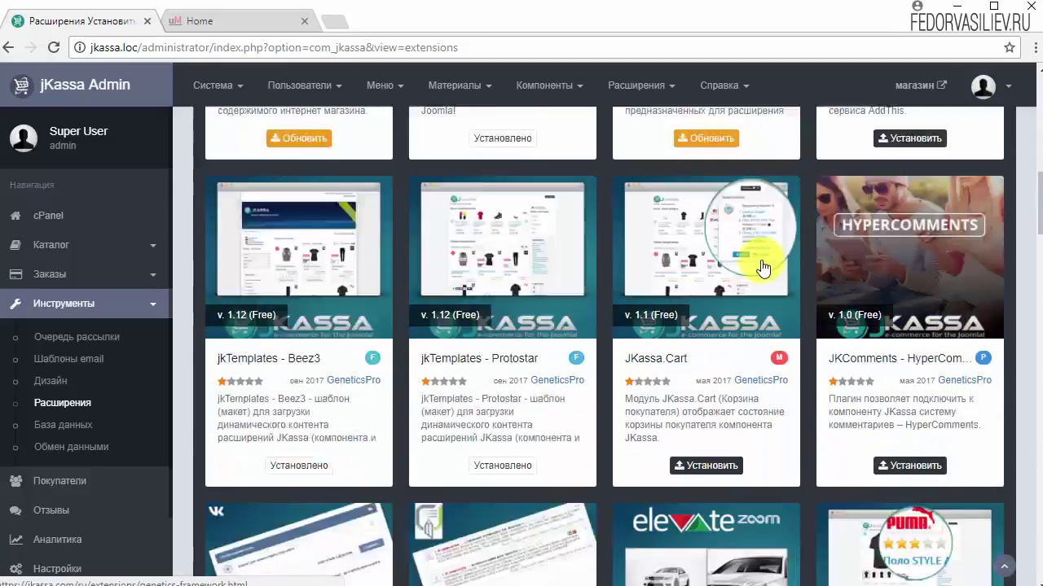
scroll(760, 260, down, 12)
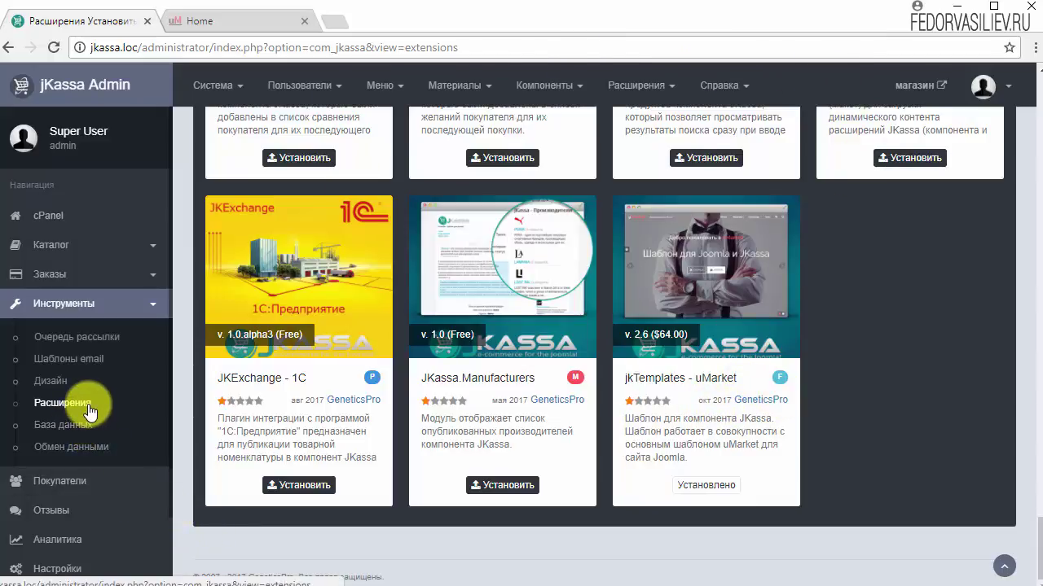
scroll(23, 465, down, 2)
click(52, 483)
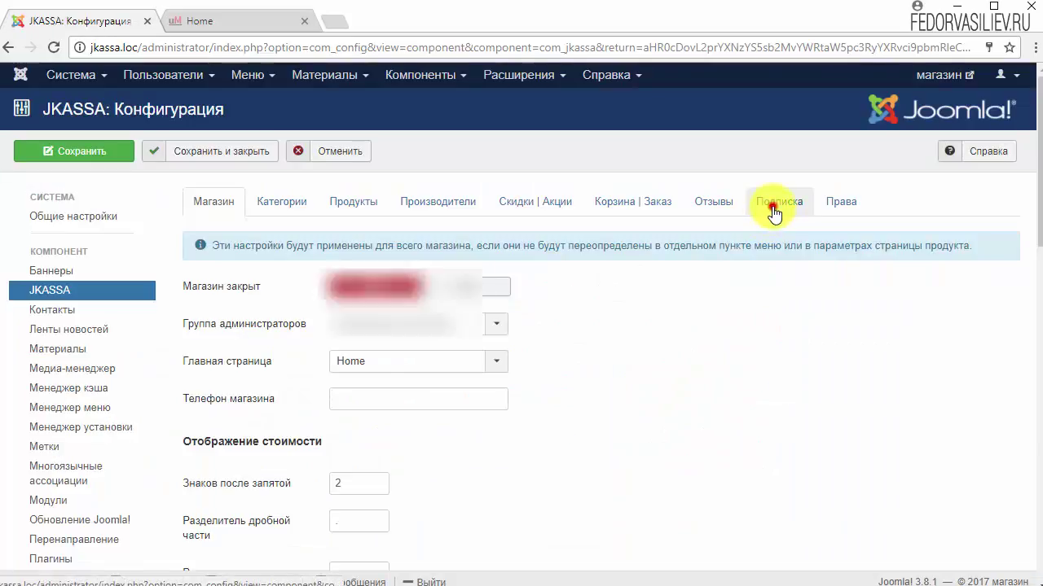
click(774, 210)
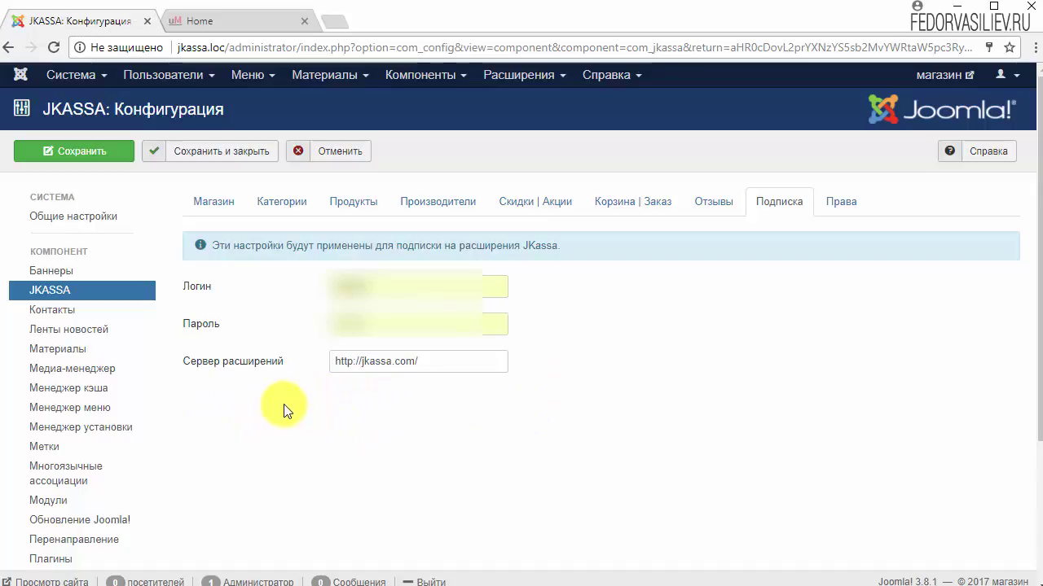
click(224, 154)
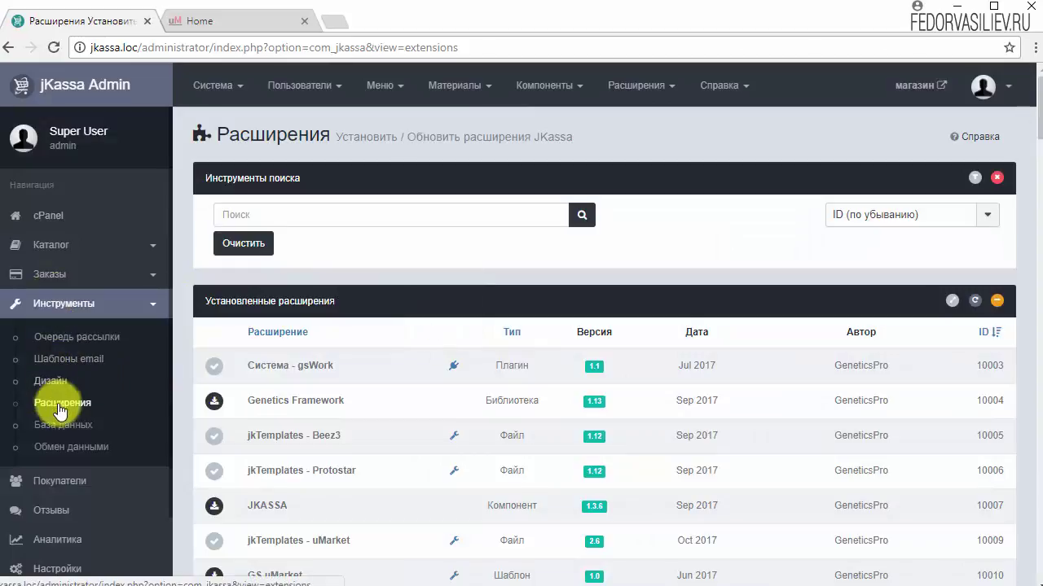
Update the Templates - GS uMarket extension to version 2.2 from the catalogue and dismiss the completion message.
scroll(489, 407, down, 15)
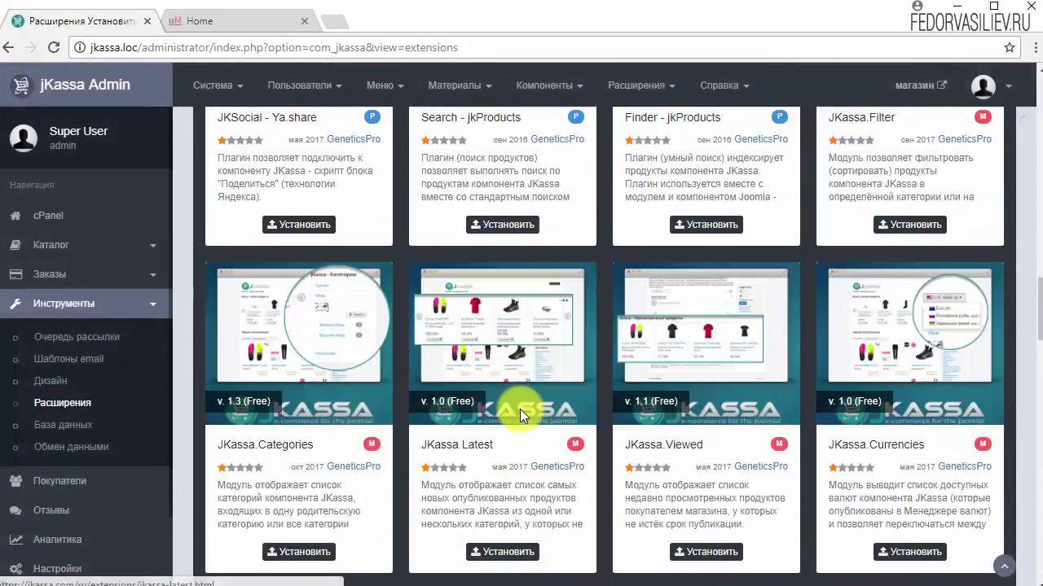
scroll(525, 417, down, 5)
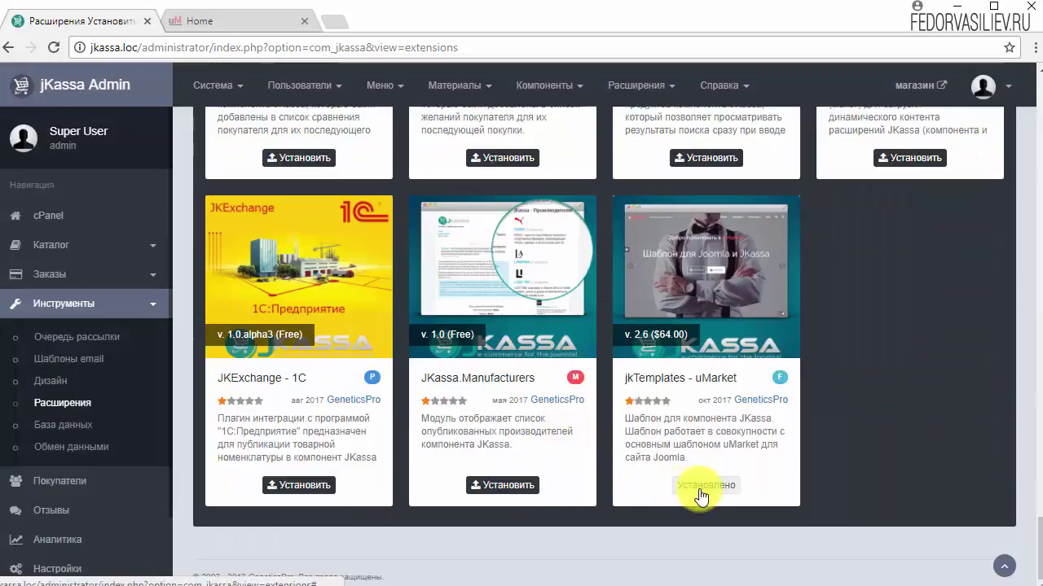
scroll(705, 473, up, 3)
scroll(706, 472, up, 4)
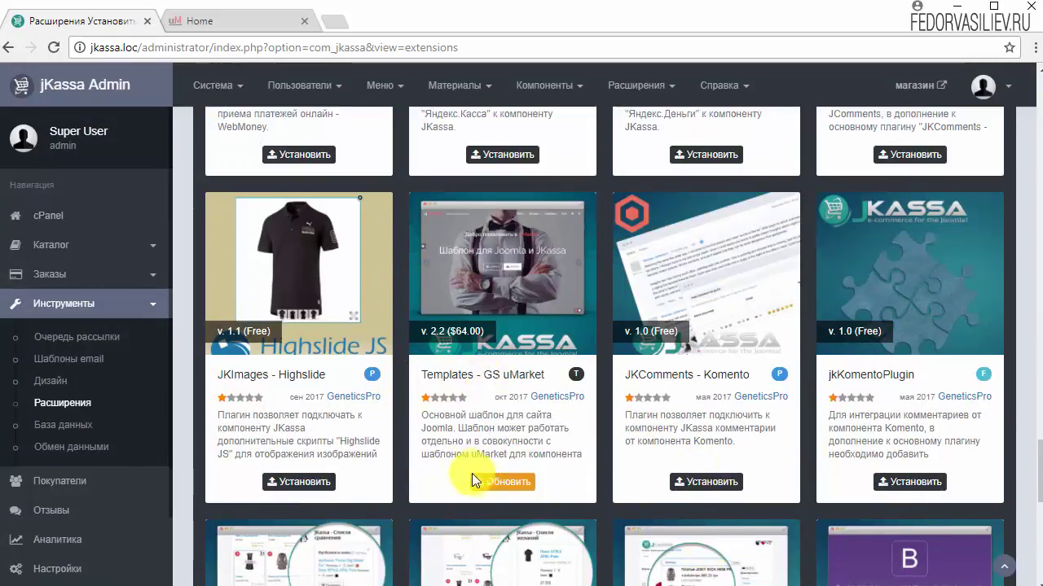
click(495, 486)
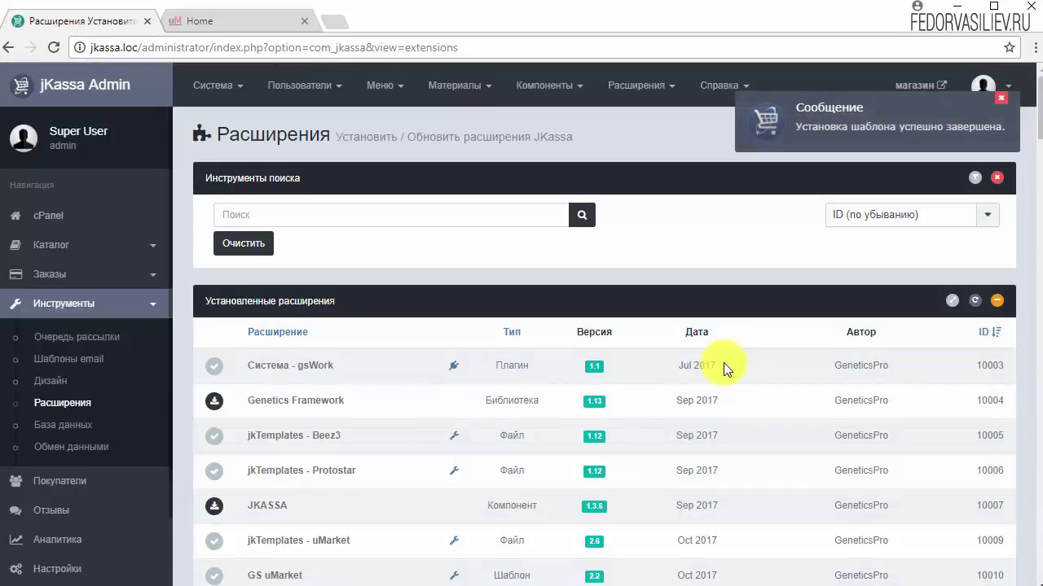
click(999, 99)
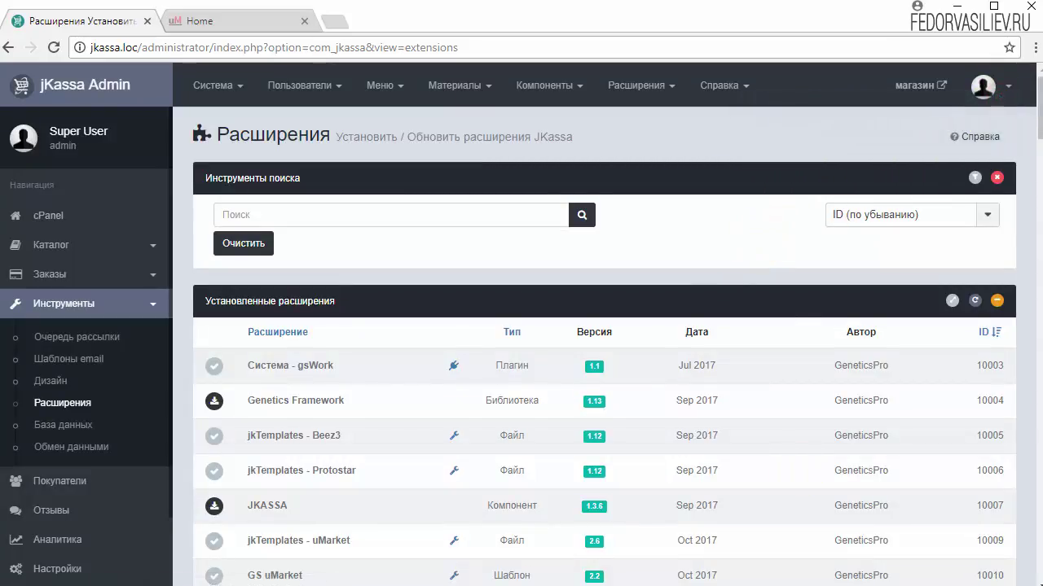
Compare the installed extensions' versions and update marks with the JKASSA and Genetics Framework entries in the catalogue.
scroll(219, 410, down, 1)
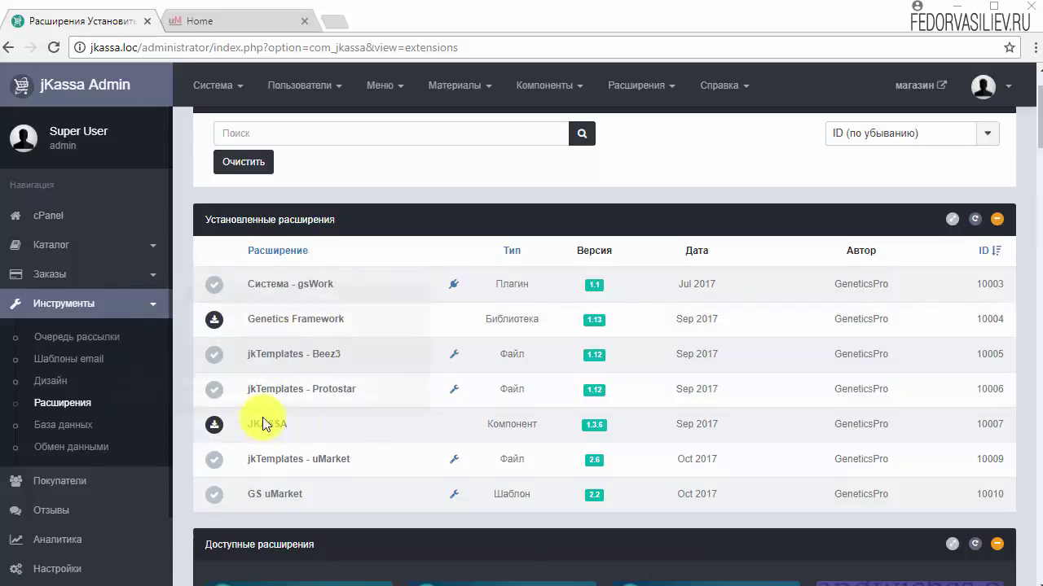
scroll(265, 422, down, 3)
scroll(265, 421, down, 1)
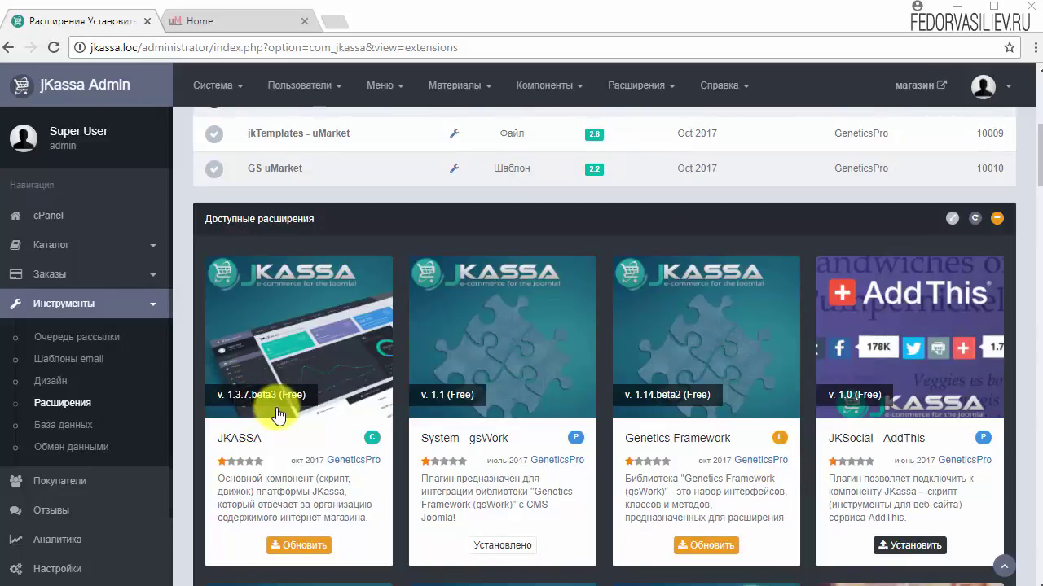
scroll(277, 416, up, 3)
scroll(277, 414, up, 1)
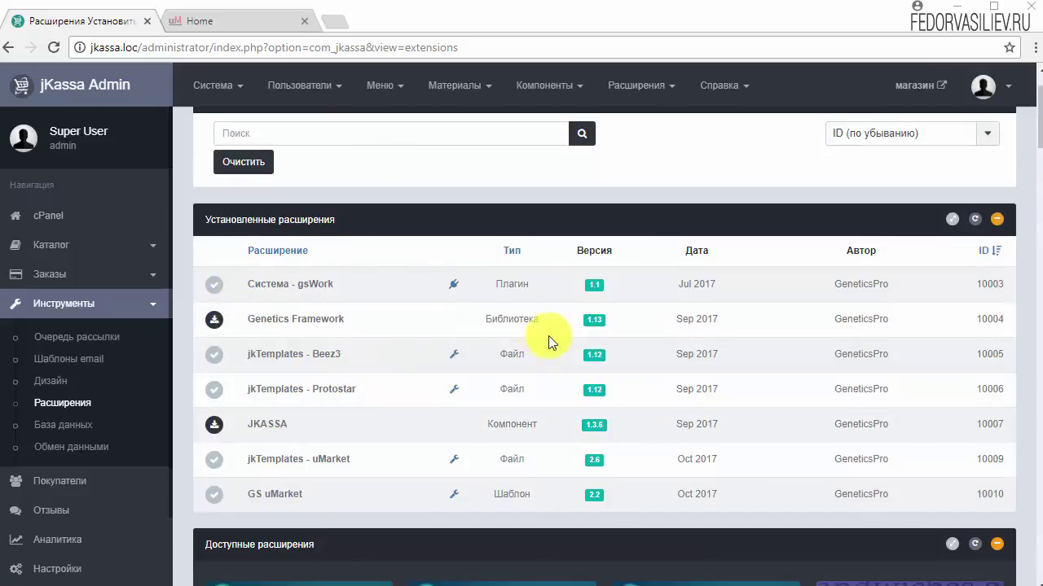
Examine the catalogue's JKassa plugins and modules for the cart, comments, image zoom, ratings, social sharing, search and product filtering.
scroll(362, 241, down, 5)
scroll(640, 451, down, 3)
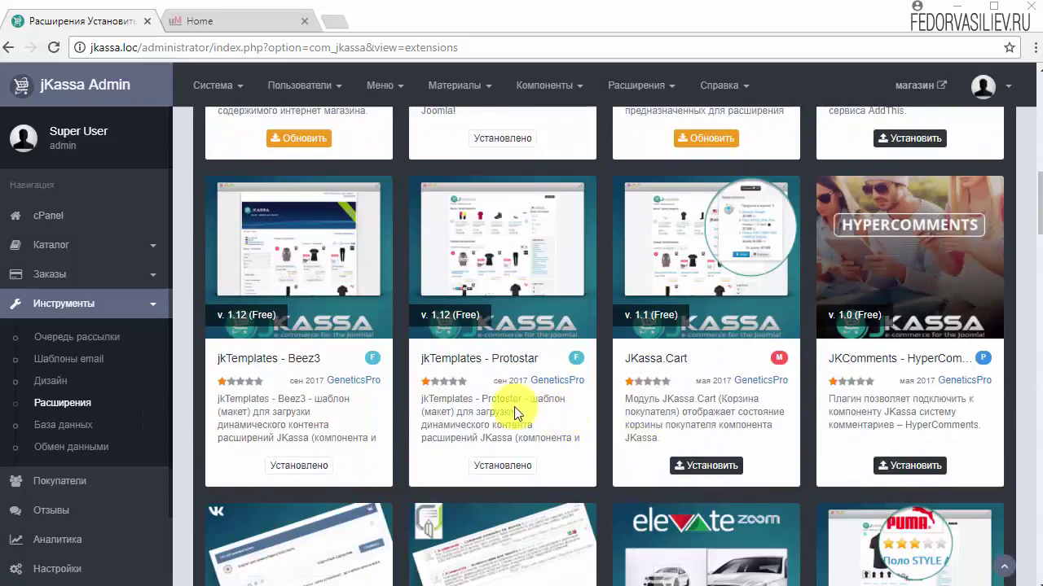
scroll(444, 408, down, 3)
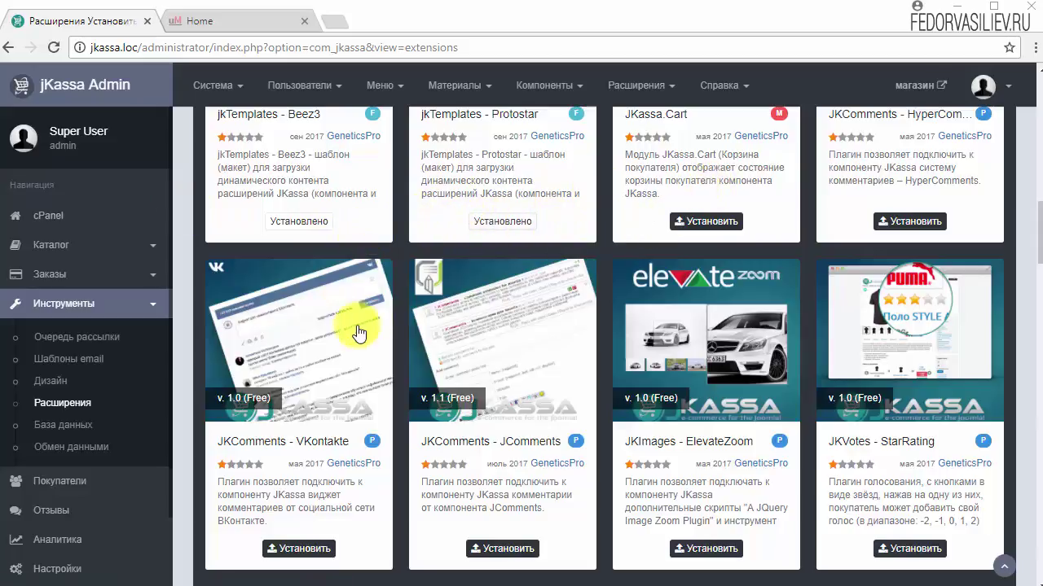
scroll(359, 330, down, 2)
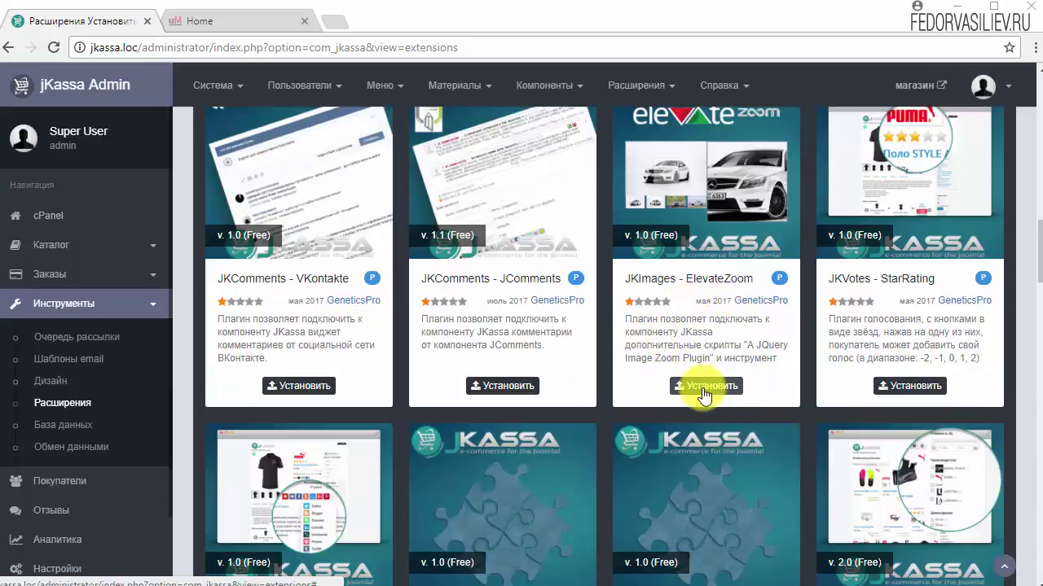
scroll(687, 395, up, 2)
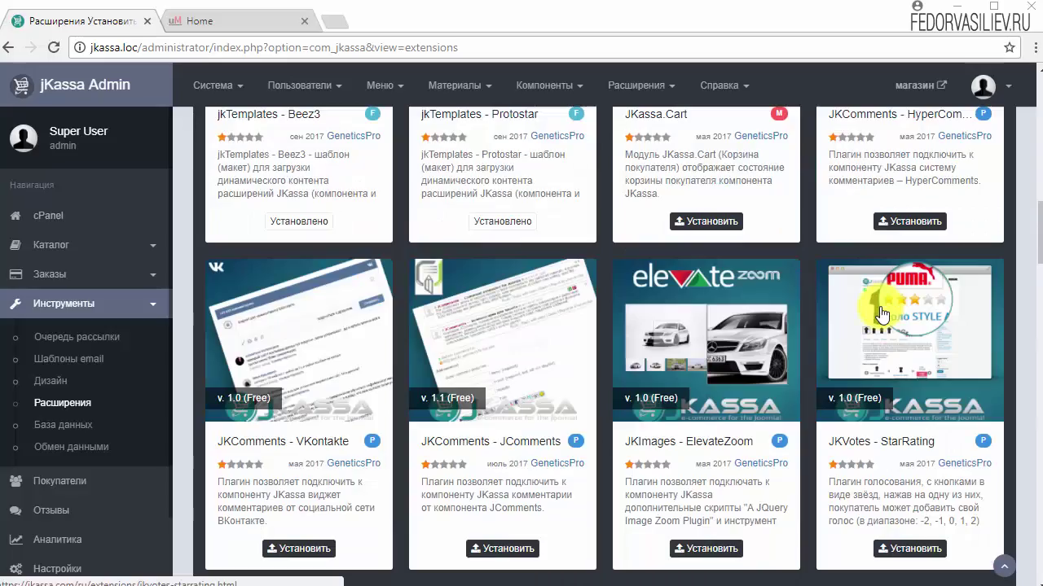
scroll(953, 334, down, 3)
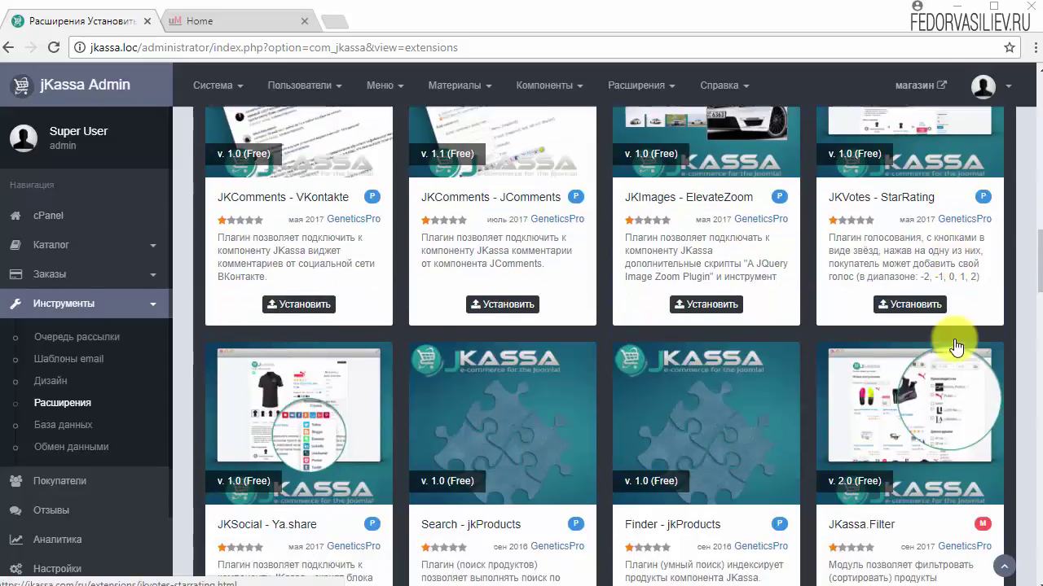
scroll(956, 347, down, 2)
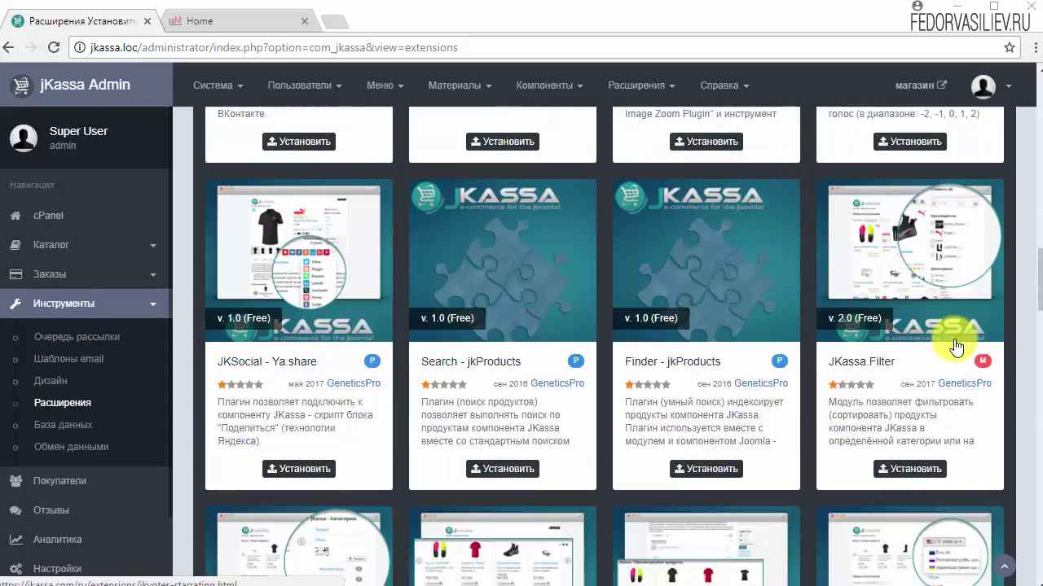
scroll(661, 328, down, 2)
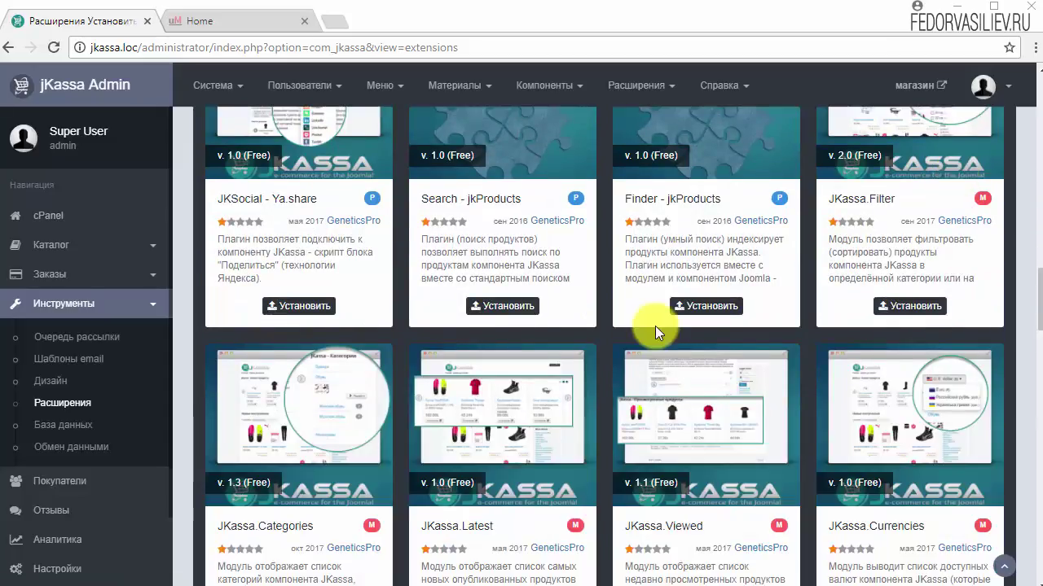
scroll(661, 328, up, 3)
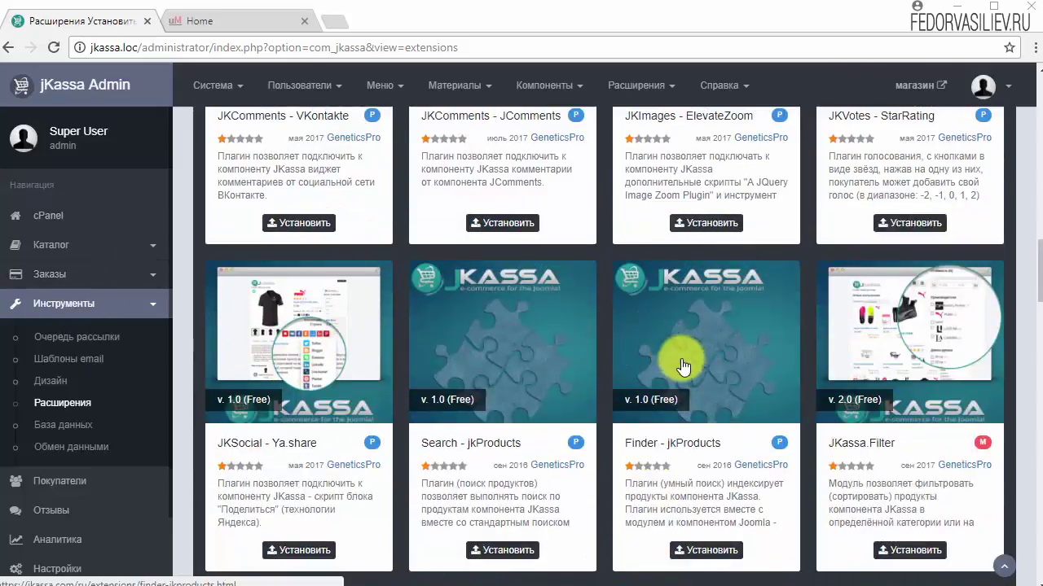
scroll(716, 396, up, 2)
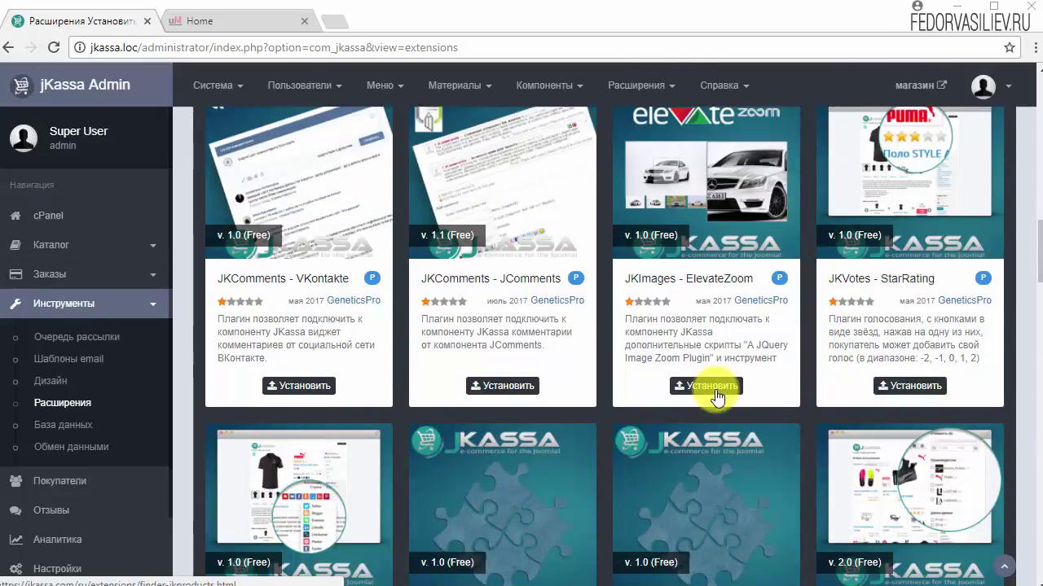
scroll(716, 397, up, 3)
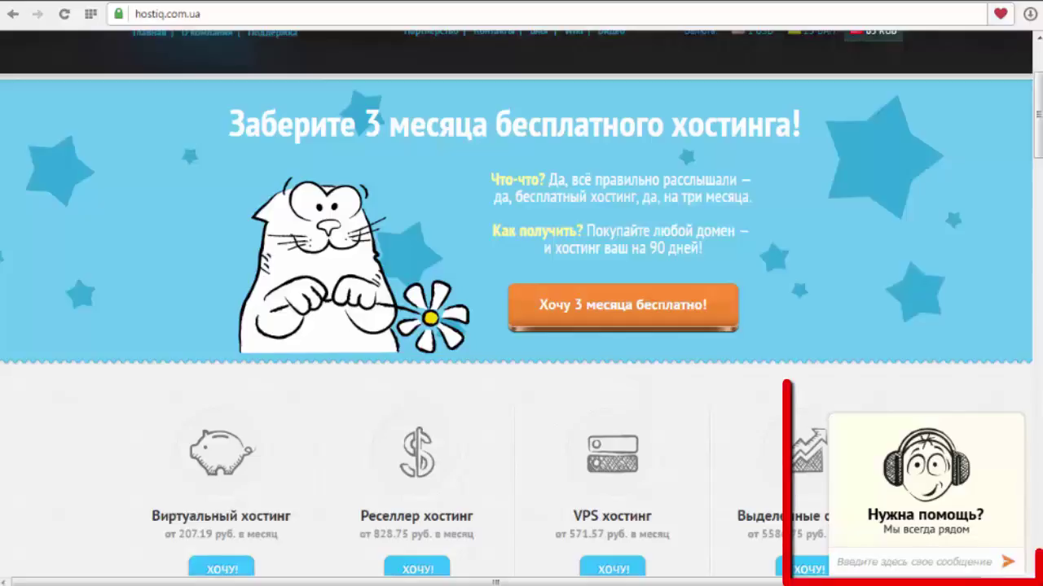
On the hostiq.com.ua site, open and collapse the support chat, and look over the hosting plans and client reviews.
click(918, 519)
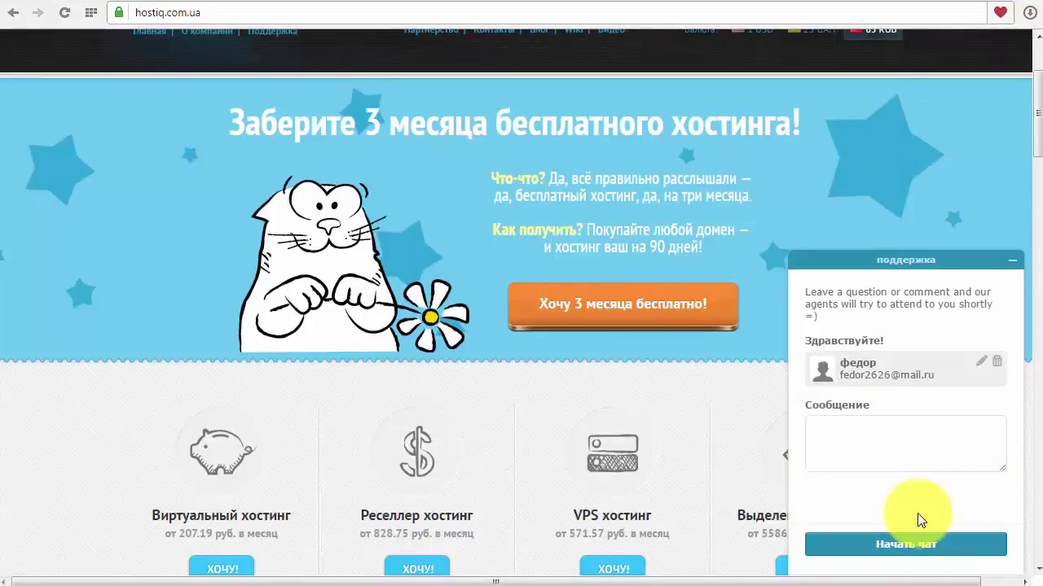
click(1009, 267)
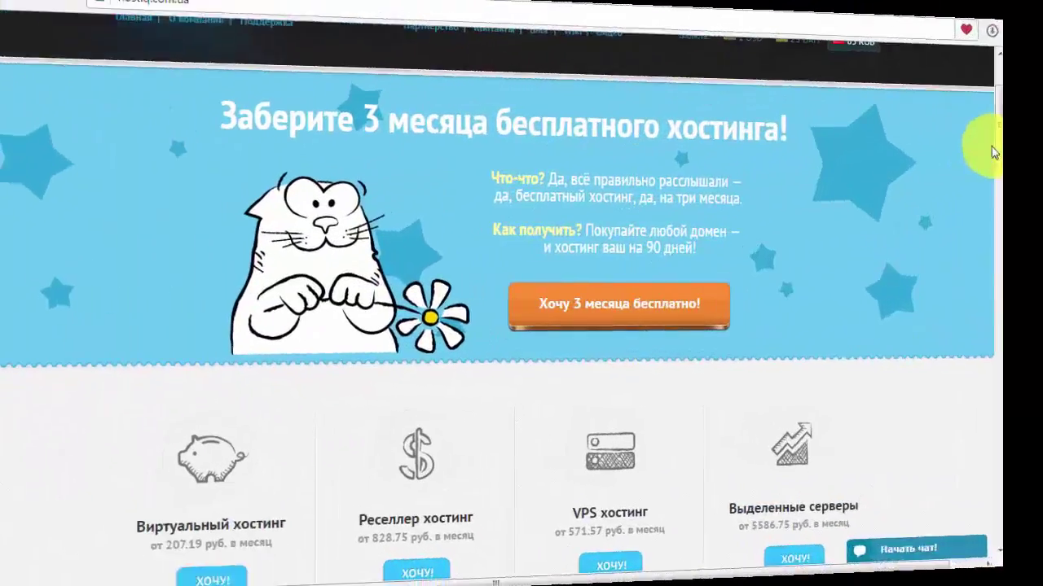
scroll(1039, 151, down, 2)
scroll(1040, 151, down, 2)
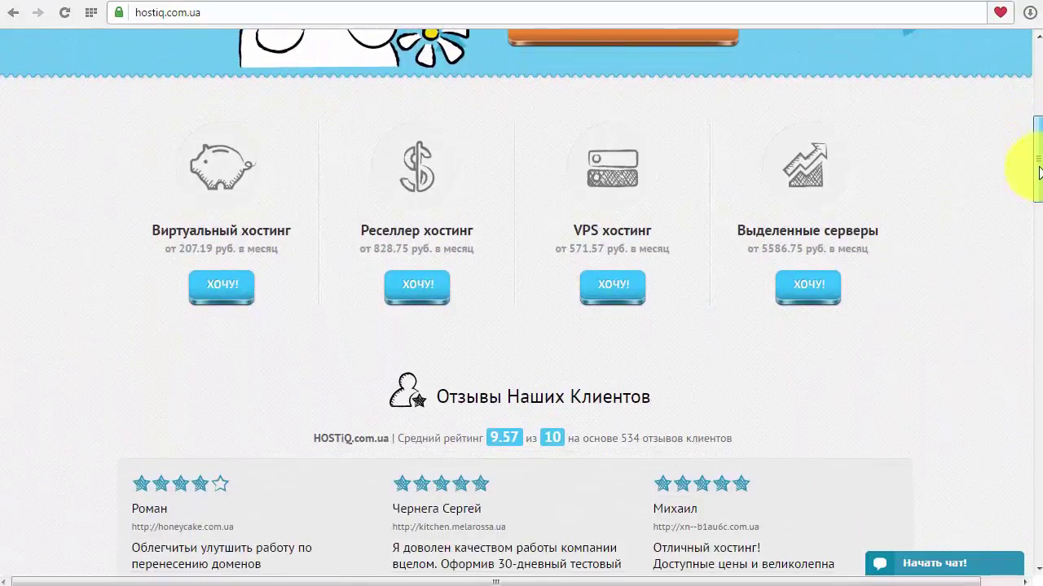
scroll(1040, 138, up, 4)
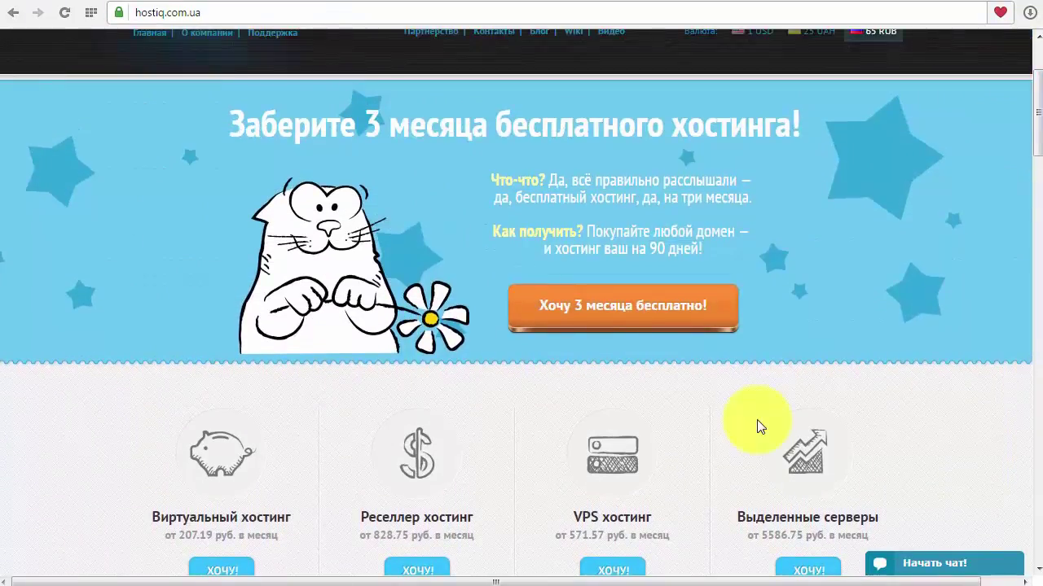